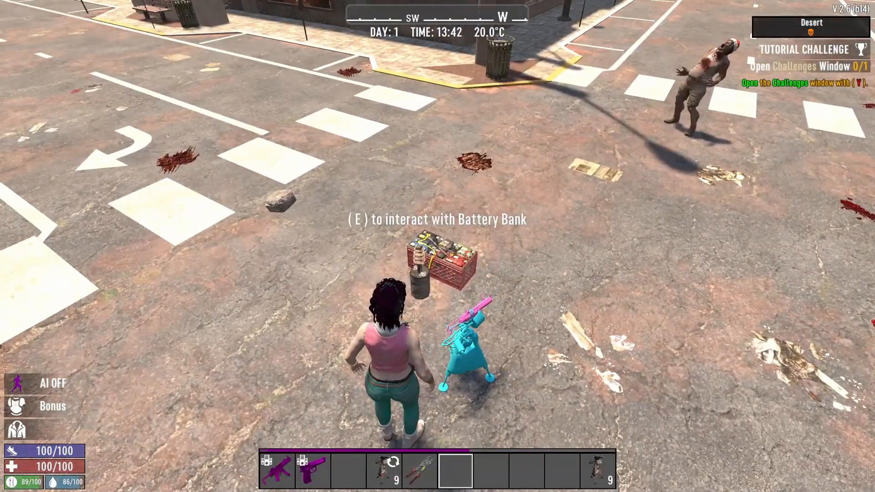
- Turn on the Battery Bank and leave its window
{"action": "key", "text": "e"}
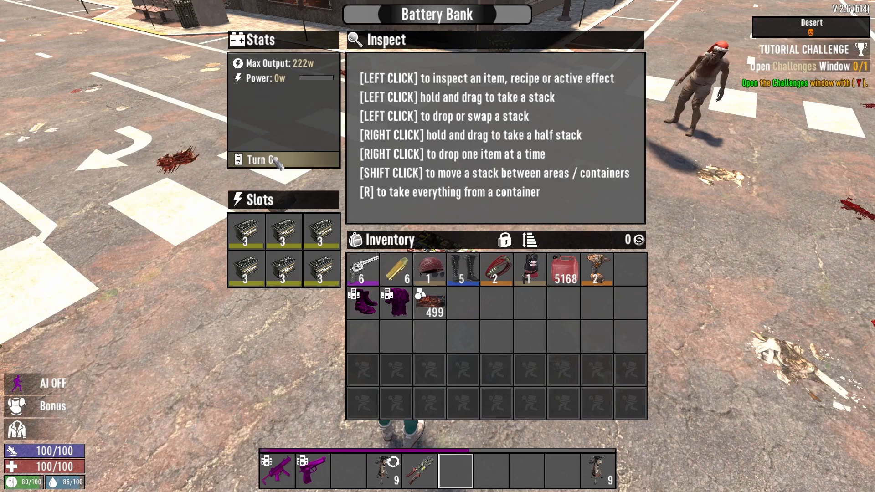
{"action": "left_click", "coordinate": [274, 159]}
{"action": "key", "text": "Escape"}
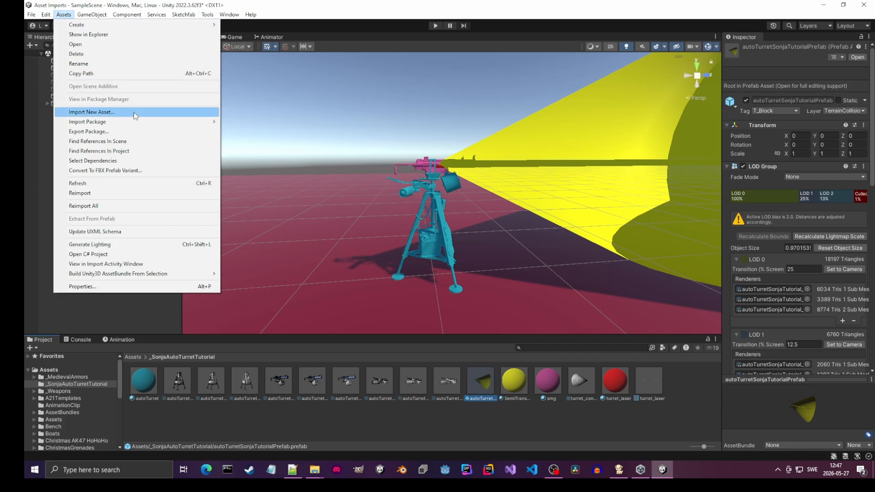
- Assign the tag T_Block and the layer 16: TerrainCollision to autoTurretSonjaTutorialPrefab
{"action": "mouse_move", "coordinate": [136, 122]}
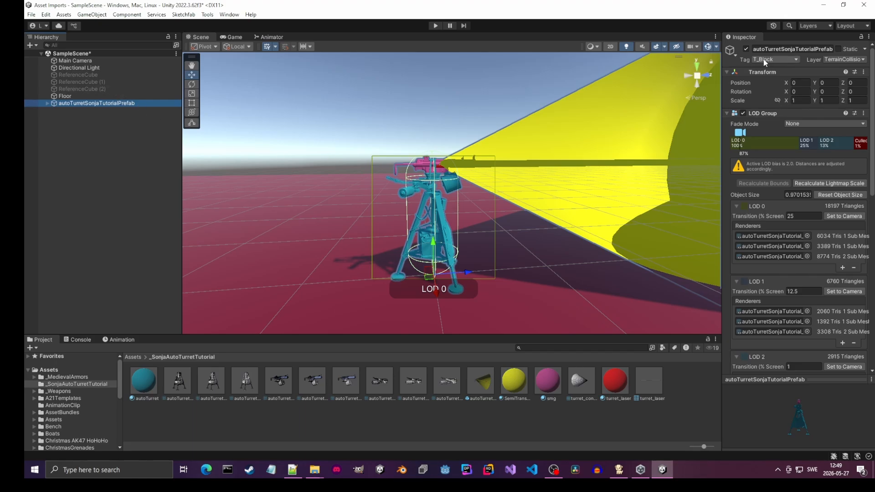
{"action": "left_click", "coordinate": [776, 59]}
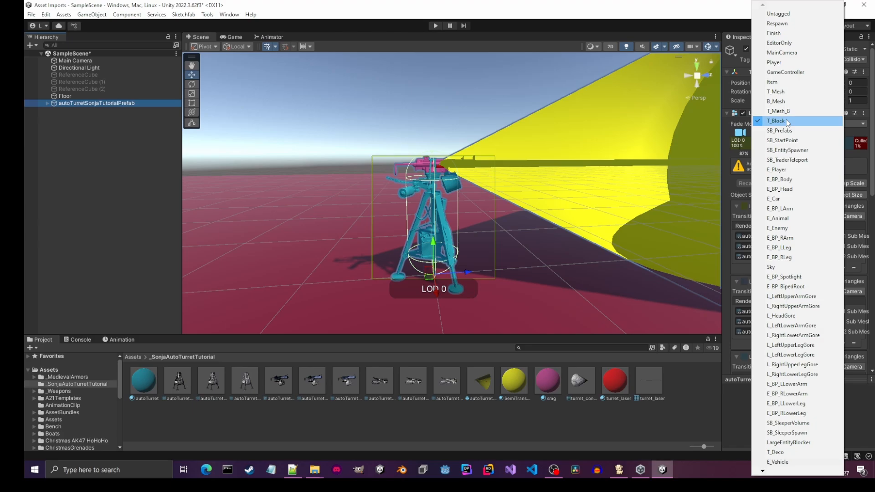
{"action": "left_click", "coordinate": [787, 122]}
{"action": "left_click", "coordinate": [844, 59]}
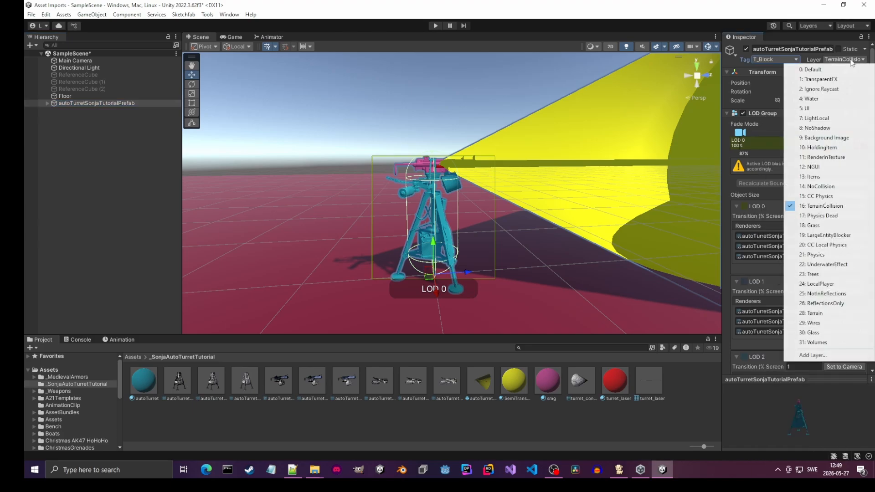
{"action": "left_click", "coordinate": [847, 206]}
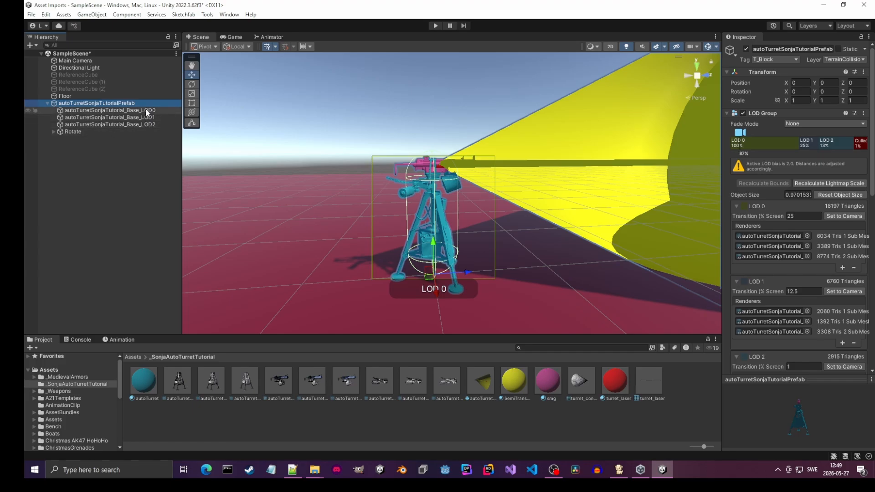
- Review the root prefab's components and search the components available to add for "collider"
{"action": "scroll", "coordinate": [803, 146], "scroll_direction": "down", "scroll_amount": 10}
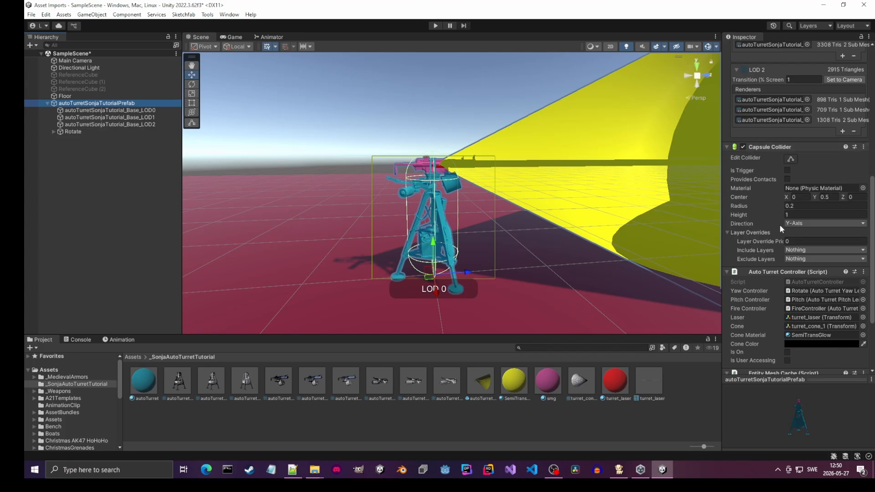
{"action": "scroll", "coordinate": [778, 226], "scroll_direction": "down", "scroll_amount": 4}
{"action": "left_click", "coordinate": [795, 364]}
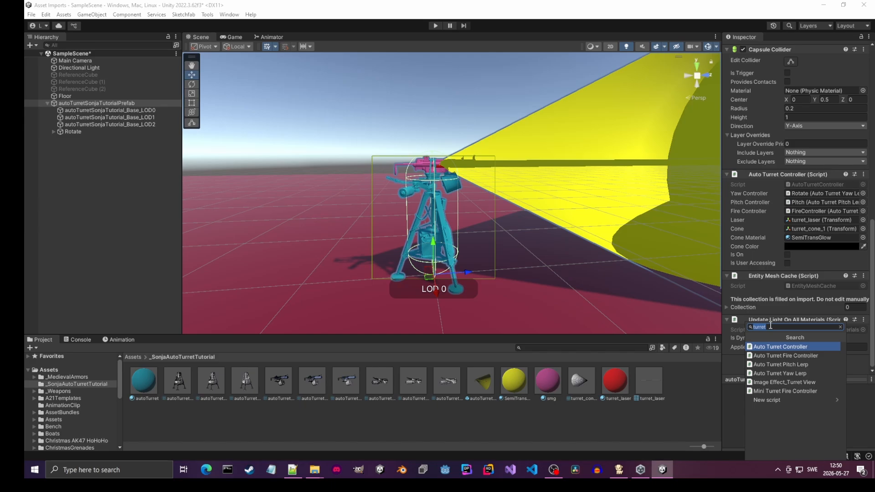
{"action": "type", "text": "collide"}
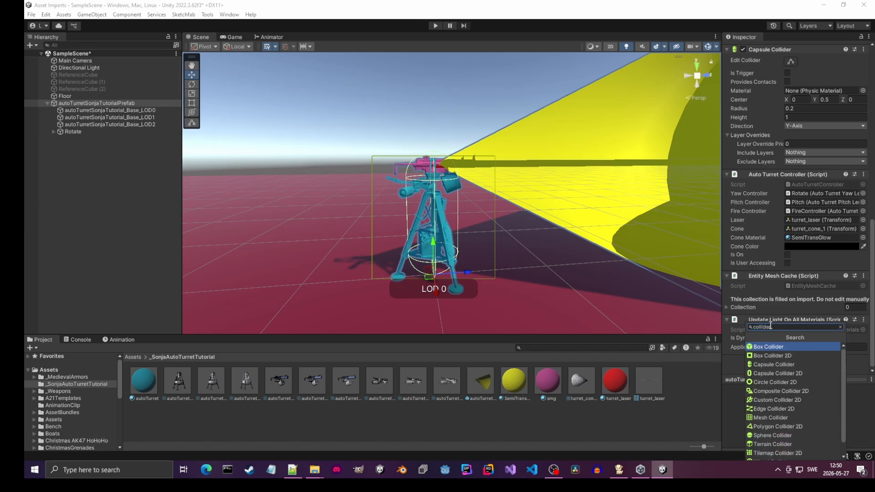
{"action": "type", "text": "r"}
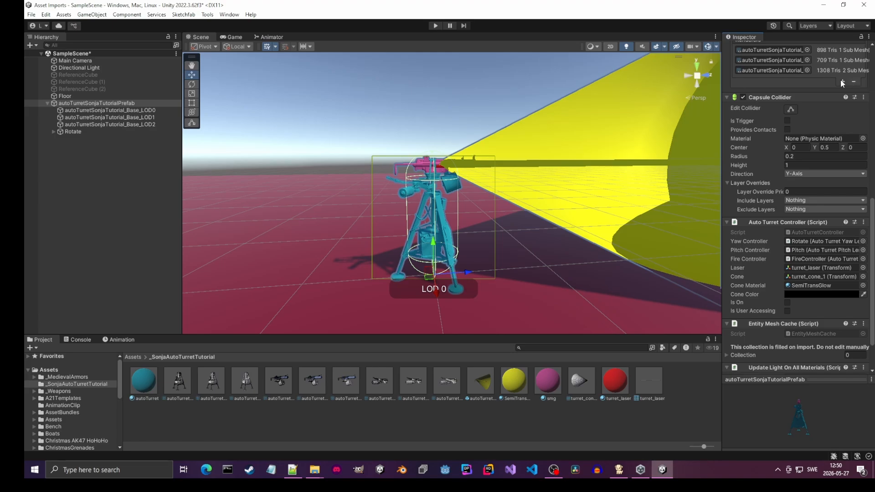
- Search the components available to add to the root prefab for "turret", then dismiss the list without adding any
{"action": "scroll", "coordinate": [824, 212], "scroll_direction": "down", "scroll_amount": 2}
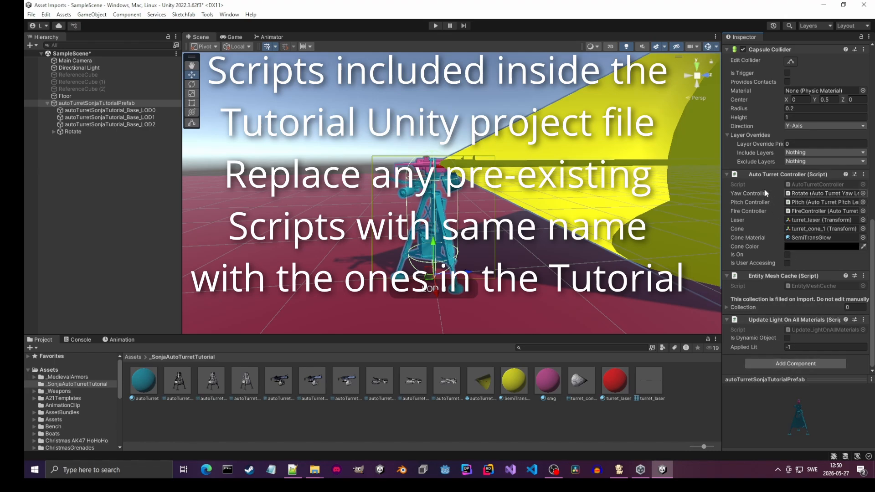
{"action": "left_click", "coordinate": [790, 363]}
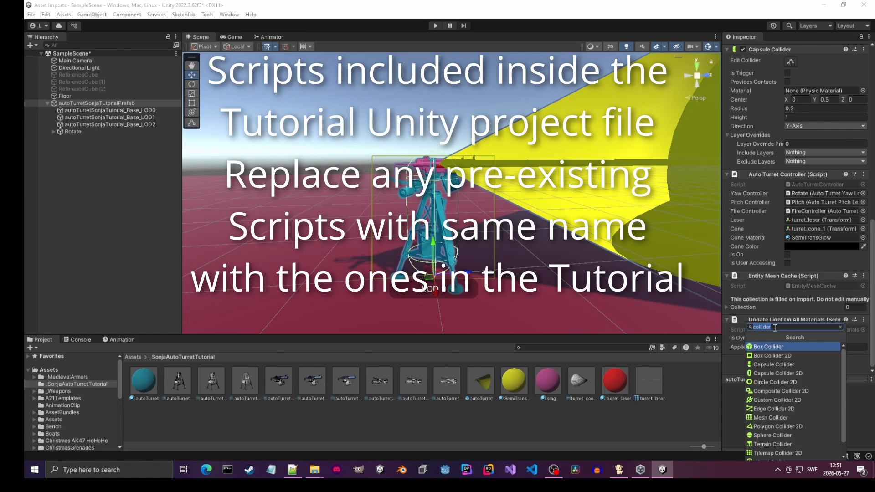
{"action": "type", "text": "turret"}
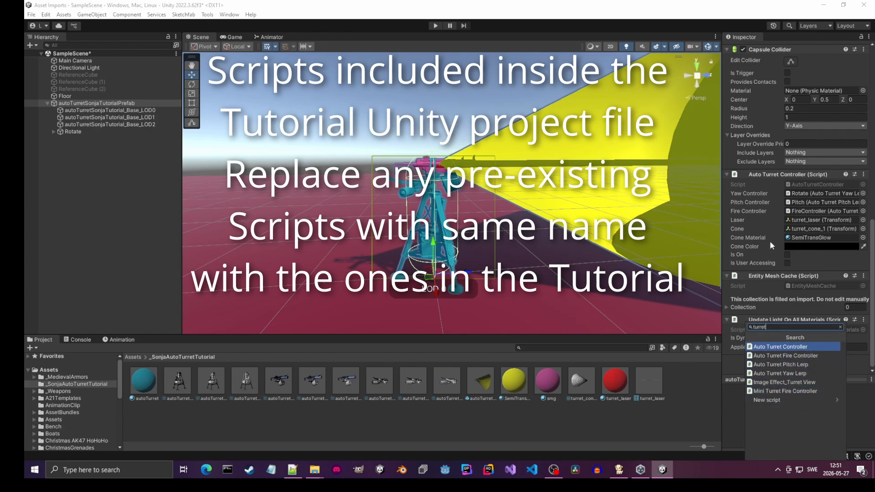
{"action": "left_click", "coordinate": [727, 427]}
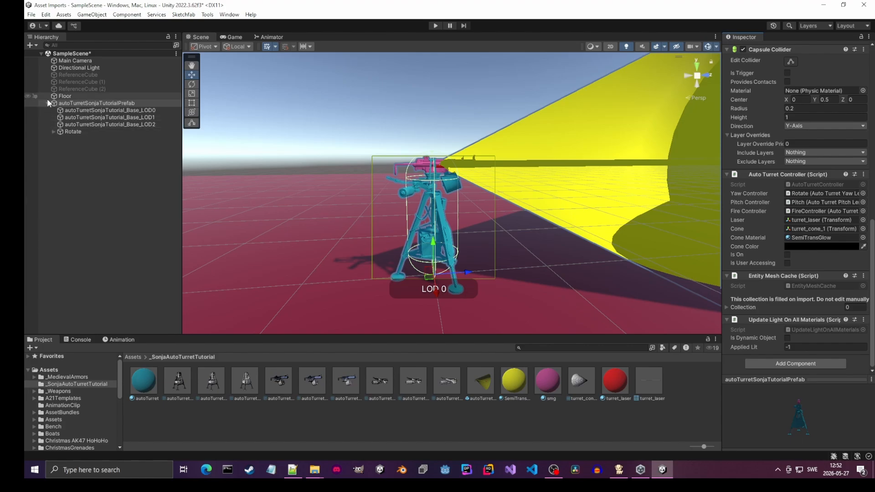
- Expand the Rotate, Pitch, Gun and turret_cone levels of the turret prefab in the hierarchy
{"action": "left_click", "coordinate": [53, 132]}
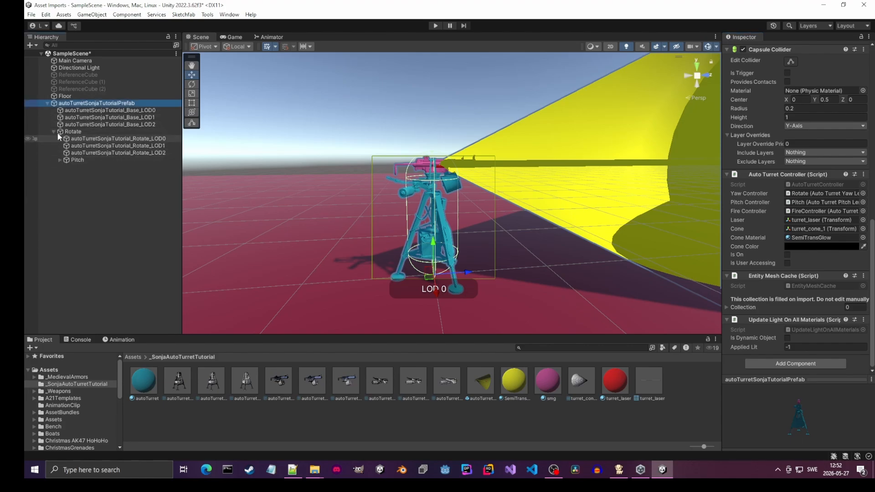
{"action": "left_click", "coordinate": [60, 159]}
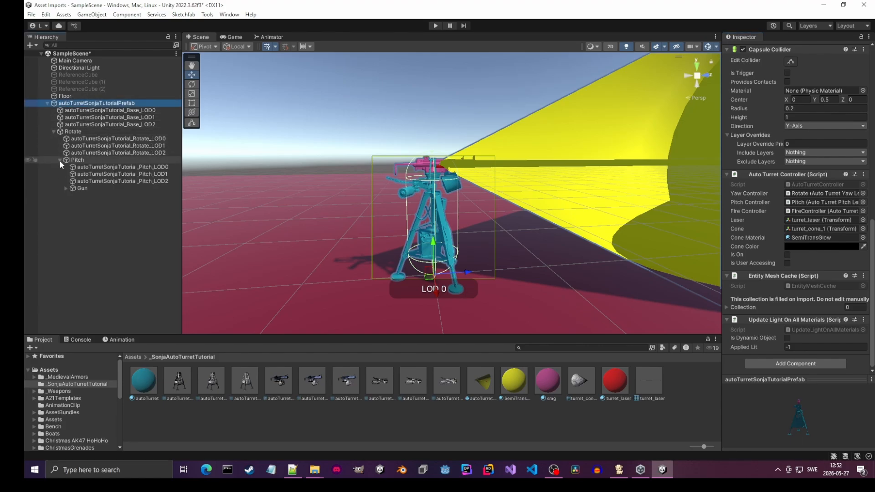
{"action": "left_click", "coordinate": [66, 188]}
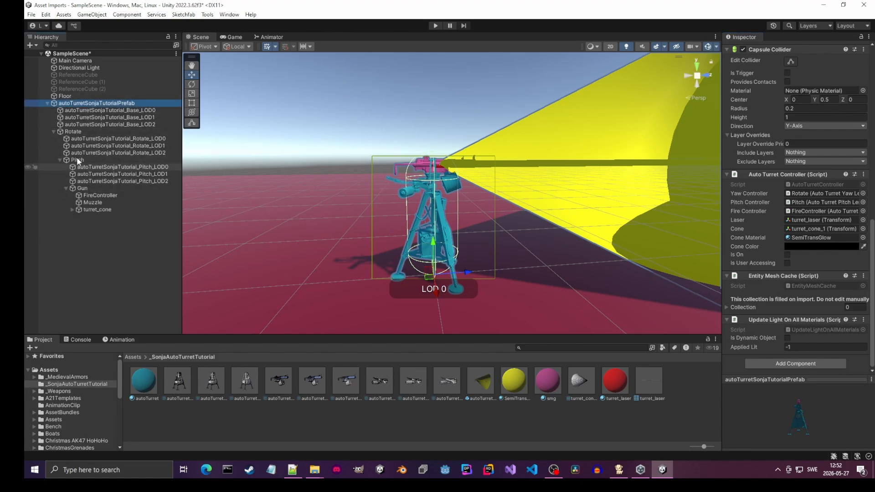
{"action": "left_click", "coordinate": [72, 209]}
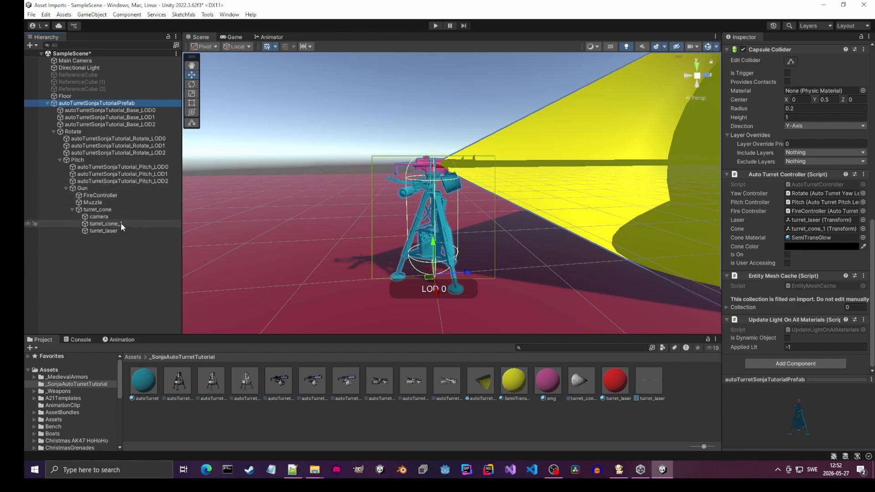
- Review the turret's nesting from turret_cone up through Gun, Pitch and Rotate, collapsing each level up to the root prefab
{"action": "left_click", "coordinate": [73, 210]}
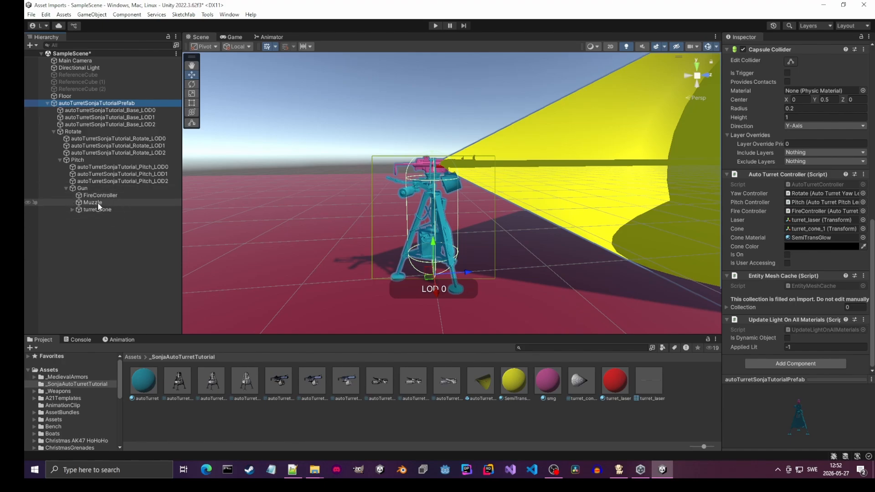
{"action": "left_click", "coordinate": [66, 188]}
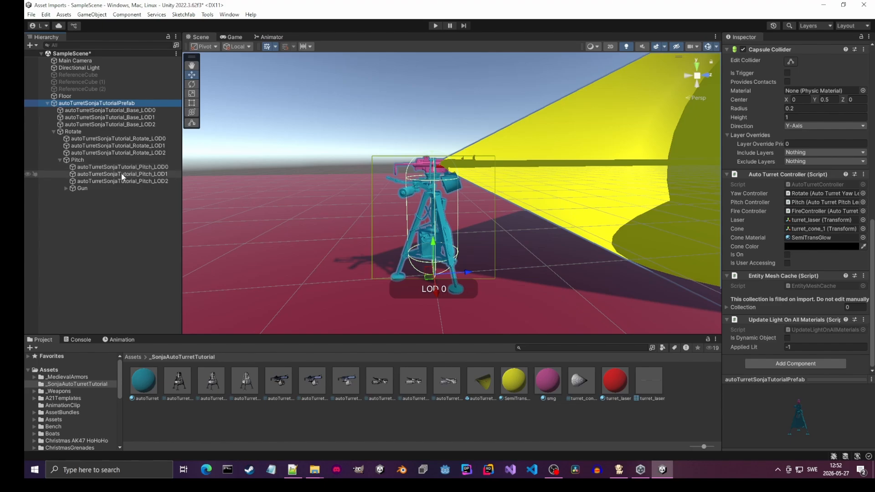
{"action": "left_click", "coordinate": [60, 160]}
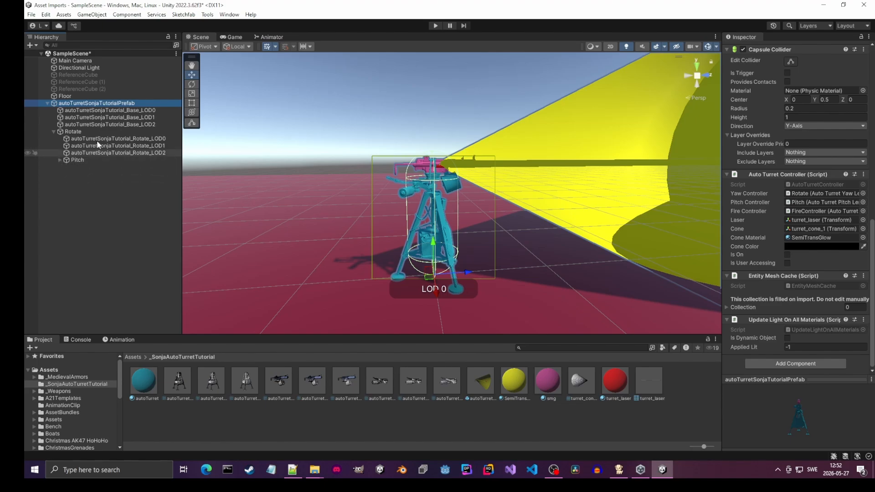
{"action": "left_click", "coordinate": [60, 160]}
{"action": "left_click", "coordinate": [102, 210]}
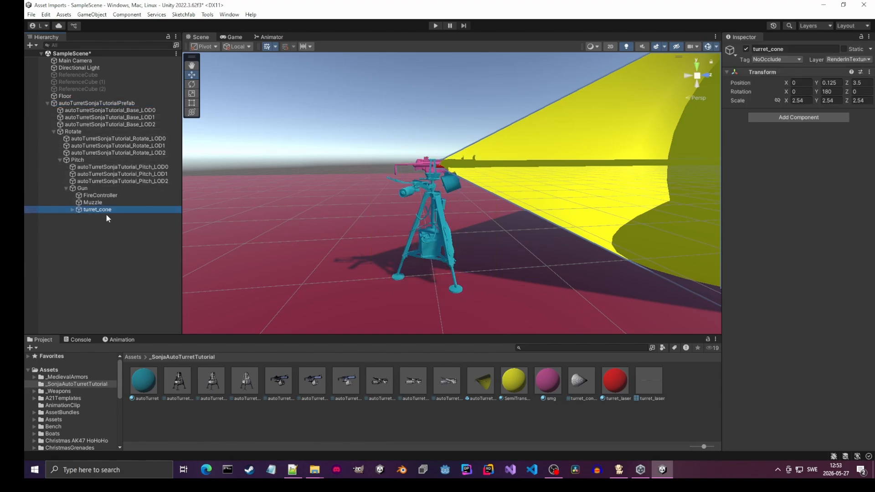
{"action": "left_click", "coordinate": [72, 210]}
{"action": "left_click", "coordinate": [72, 209]}
{"action": "left_click", "coordinate": [65, 188]}
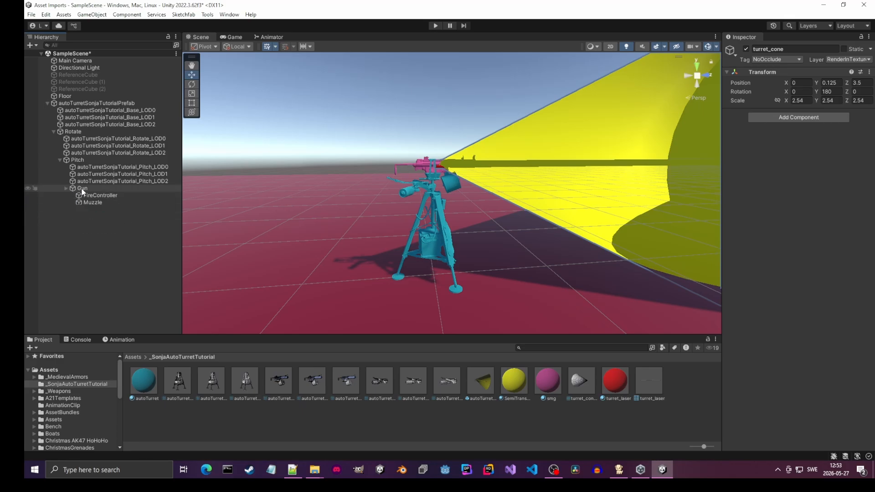
{"action": "left_click", "coordinate": [60, 160]}
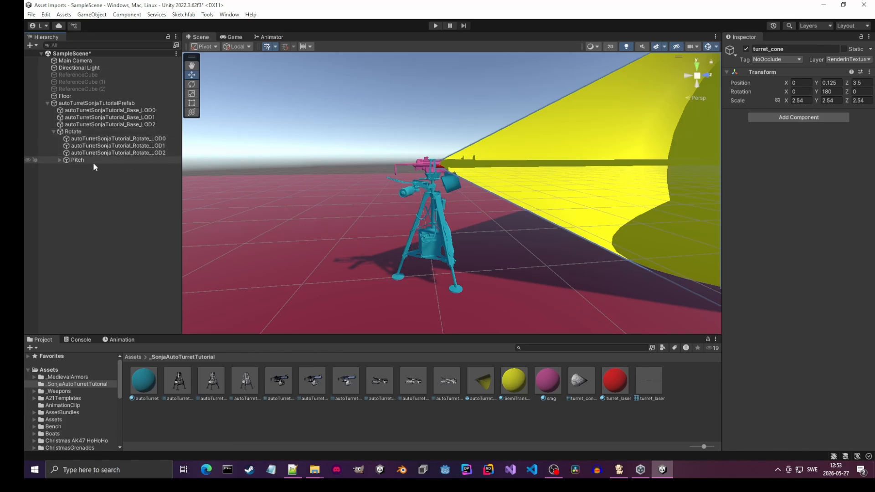
{"action": "left_click", "coordinate": [53, 131]}
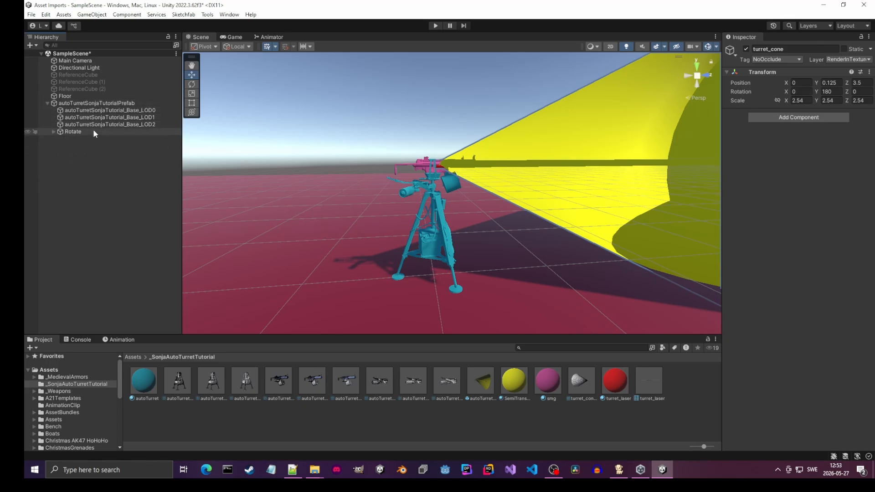
{"action": "left_click", "coordinate": [46, 103]}
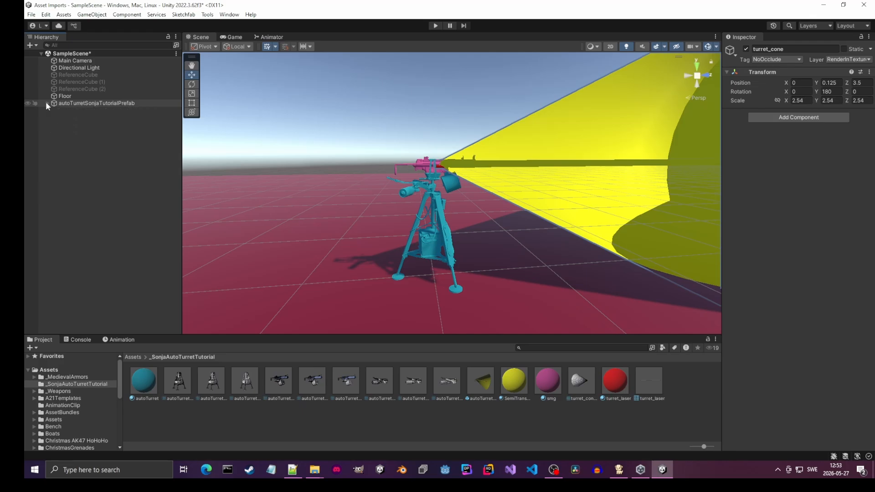
- Expand the entire turret prefab hierarchy again, down to the children of turret_cone
{"action": "left_click", "coordinate": [46, 103]}
{"action": "left_click", "coordinate": [54, 132]}
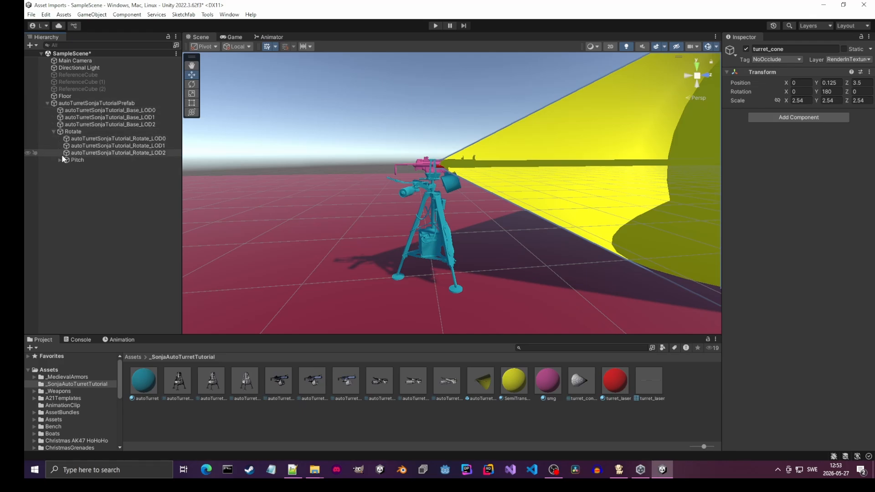
{"action": "left_click", "coordinate": [60, 160]}
{"action": "left_click", "coordinate": [67, 188]}
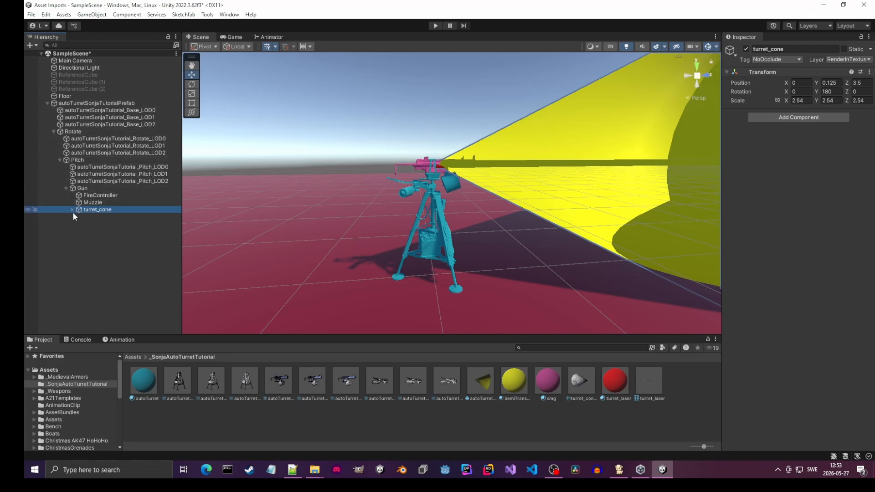
{"action": "left_click", "coordinate": [72, 210]}
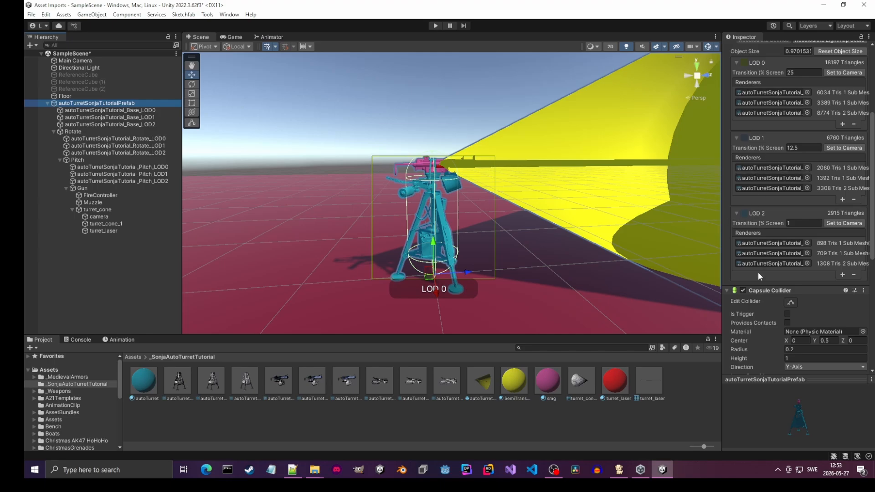
- Examine the scripts attached to the root prefab, Rotate, Pitch and FireController objects
{"action": "scroll", "coordinate": [758, 272], "scroll_direction": "down", "scroll_amount": 5}
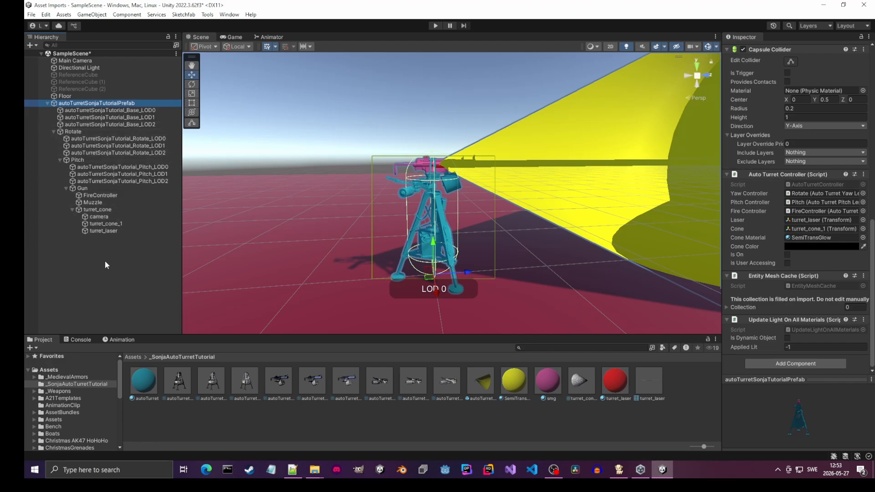
{"action": "left_click", "coordinate": [73, 132]}
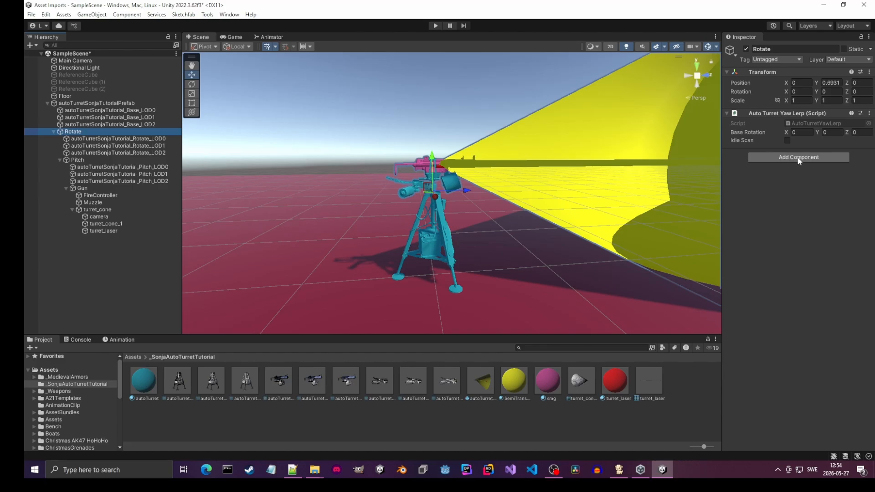
{"action": "left_click", "coordinate": [75, 160]}
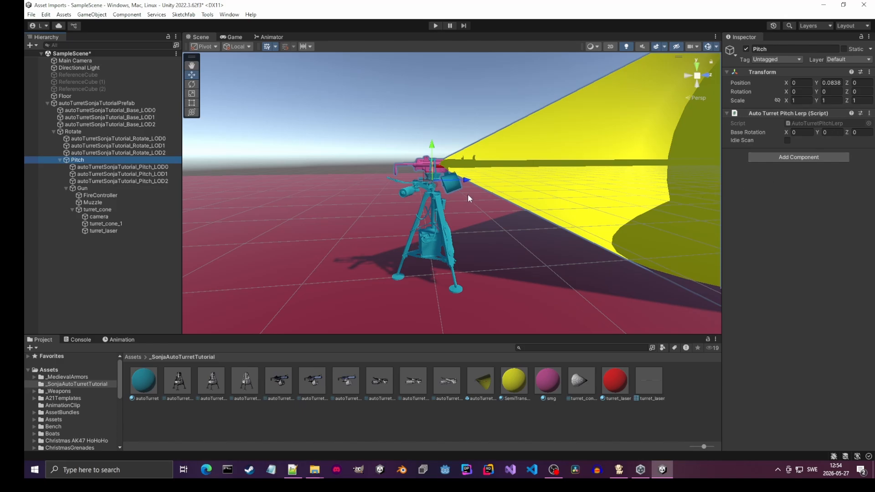
{"action": "left_click", "coordinate": [82, 195]}
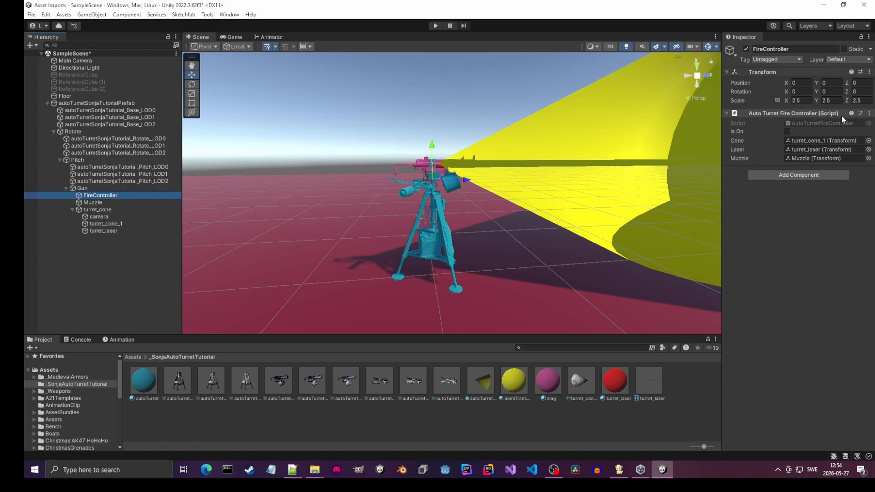
{"action": "left_click", "coordinate": [74, 132]}
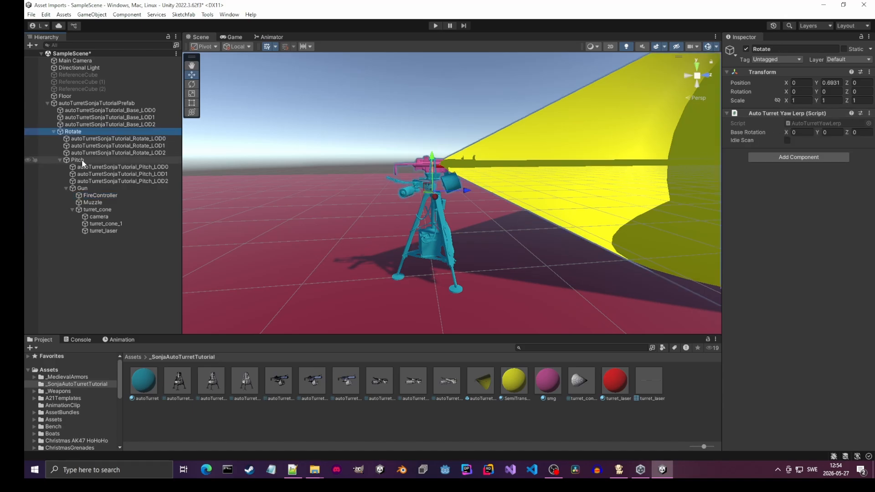
{"action": "left_click", "coordinate": [81, 160]}
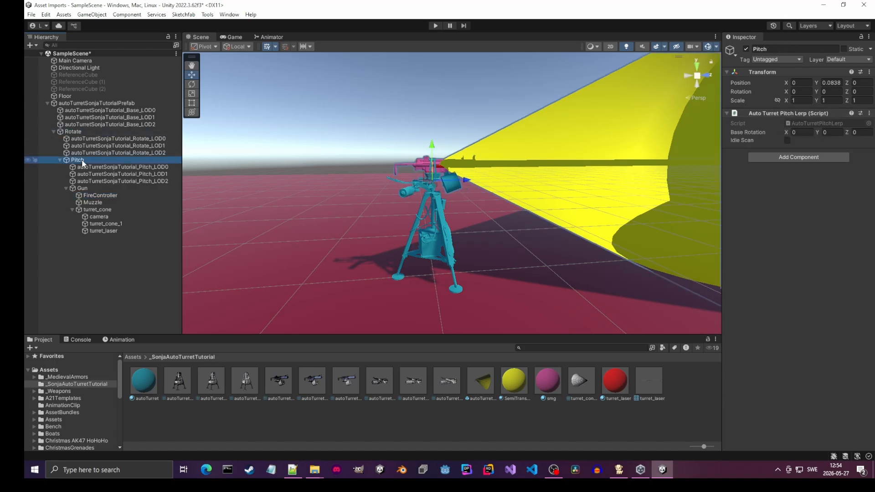
- Compare the scripts attached to FireController, Rotate and the turret's root prefab, including the root's Auto Turret Controller fields
{"action": "left_click", "coordinate": [98, 196]}
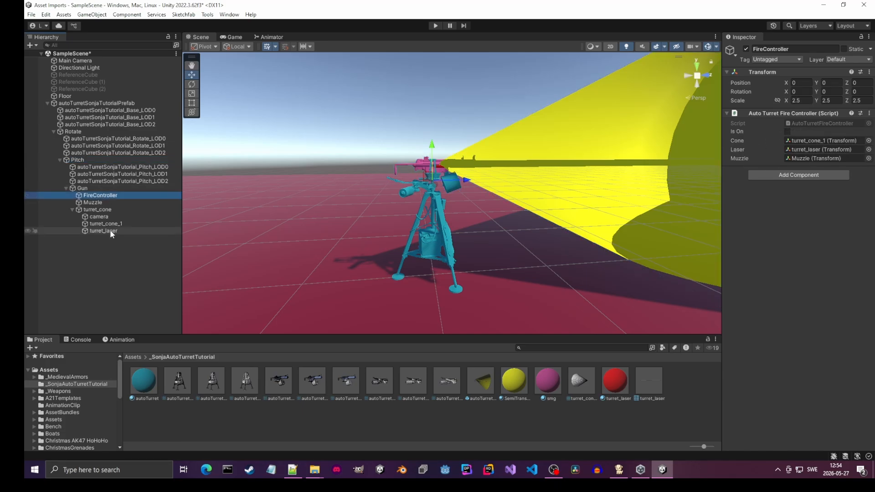
{"action": "left_click", "coordinate": [67, 102]}
{"action": "scroll", "coordinate": [740, 355], "scroll_direction": "down", "scroll_amount": 5}
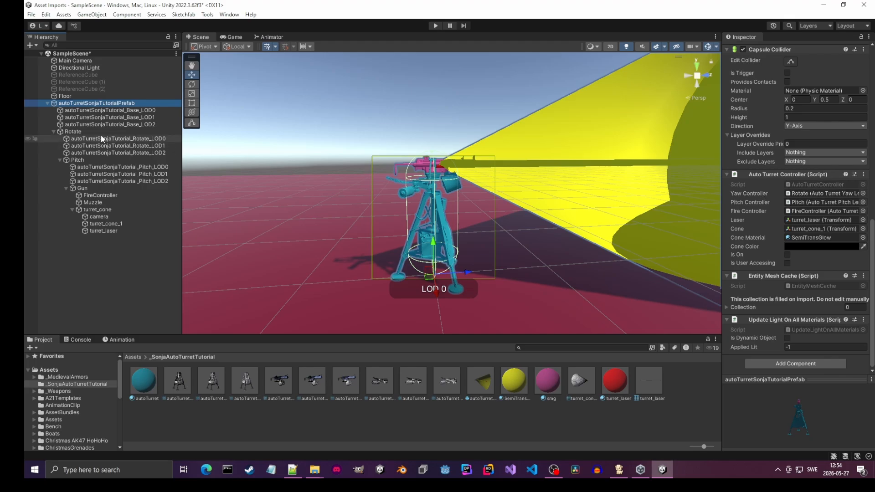
{"action": "left_click", "coordinate": [73, 132]}
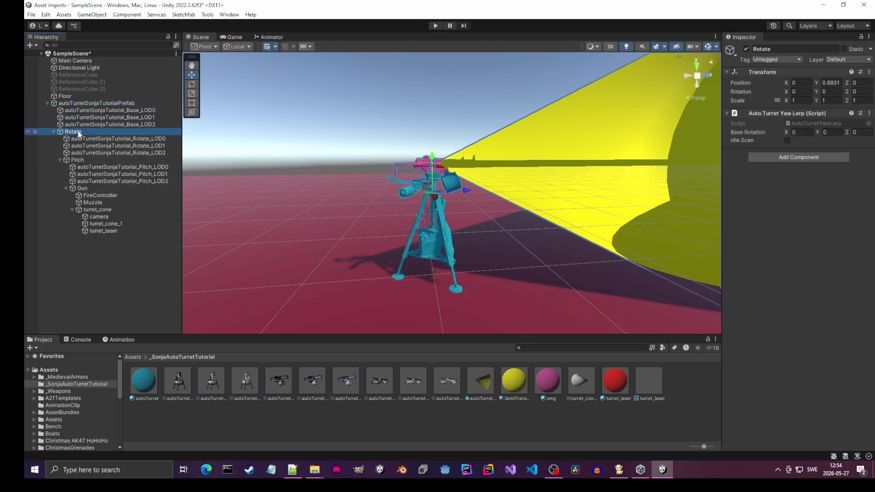
{"action": "left_click", "coordinate": [80, 103]}
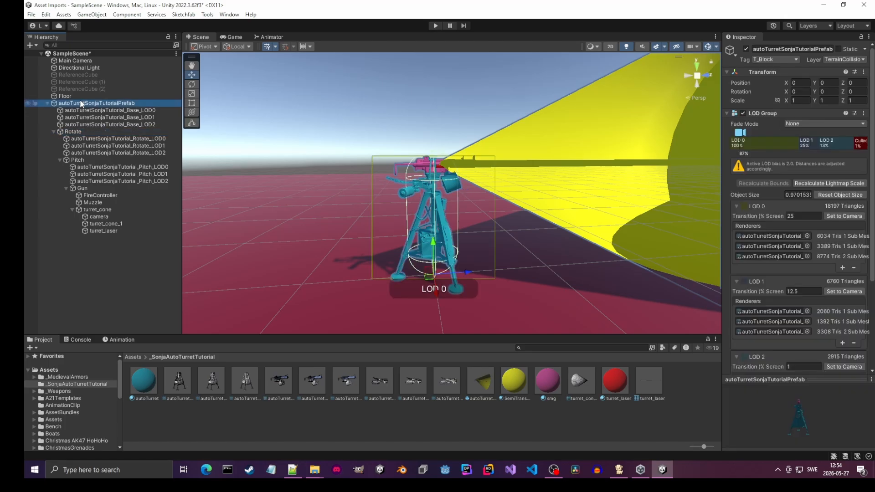
- Assign Rotate, Pitch and FireController to the Yaw Controller, Pitch Controller and Fire Controller fields of the root's Auto Turret Controller script
{"action": "left_click_drag", "start_coordinate": [77, 133], "coordinate": [508, 179]}
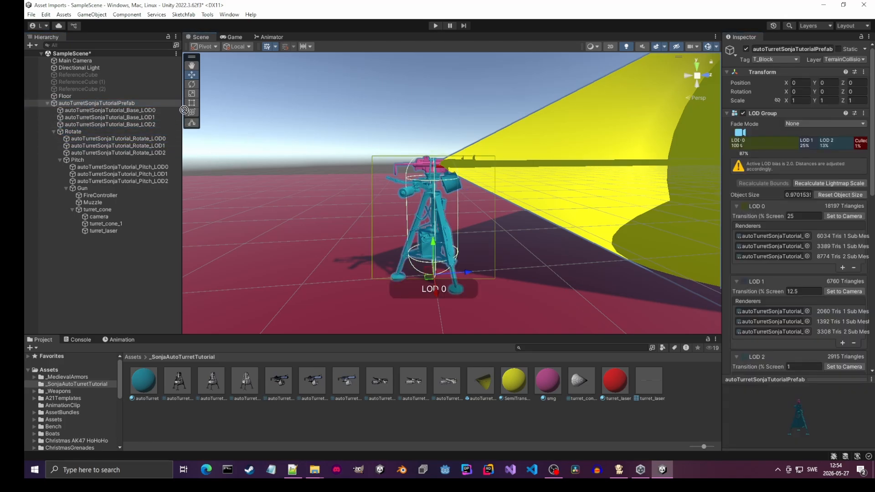
{"action": "scroll", "coordinate": [802, 196], "scroll_direction": "down", "scroll_amount": 10}
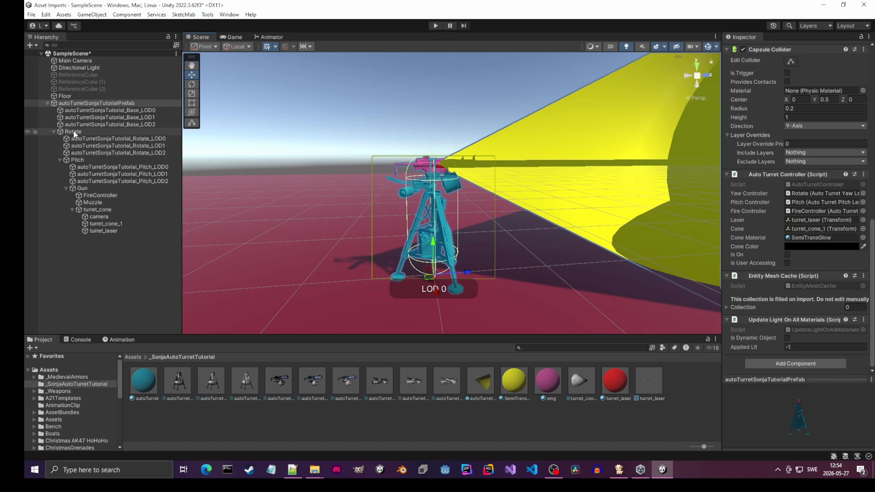
{"action": "left_click_drag", "start_coordinate": [721, 202], "coordinate": [648, 203]}
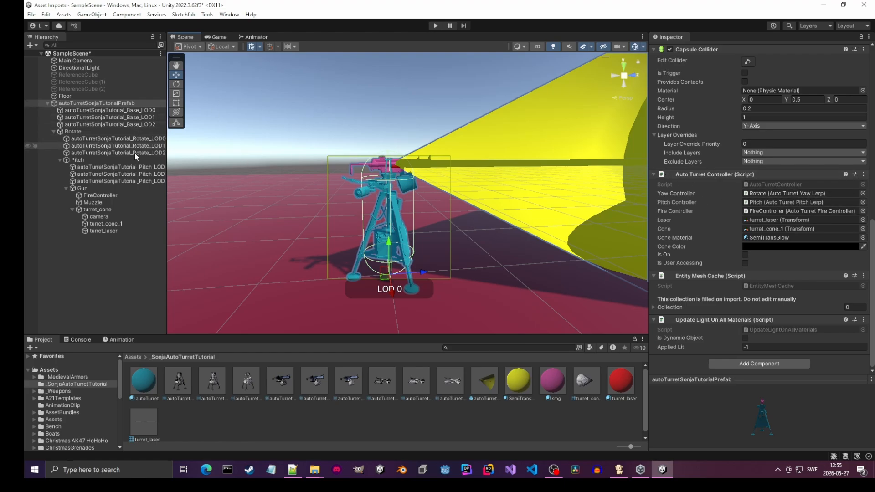
{"action": "left_click_drag", "start_coordinate": [166, 145], "coordinate": [185, 145]}
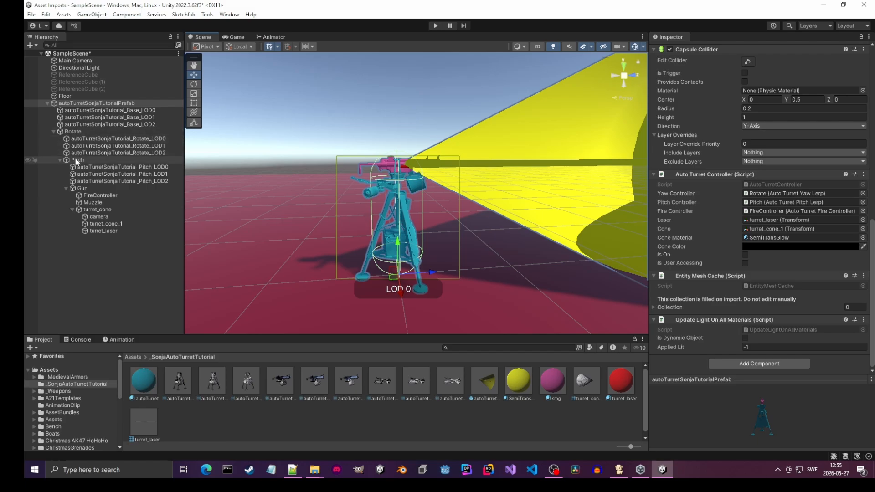
{"action": "left_click_drag", "start_coordinate": [75, 160], "coordinate": [756, 202]}
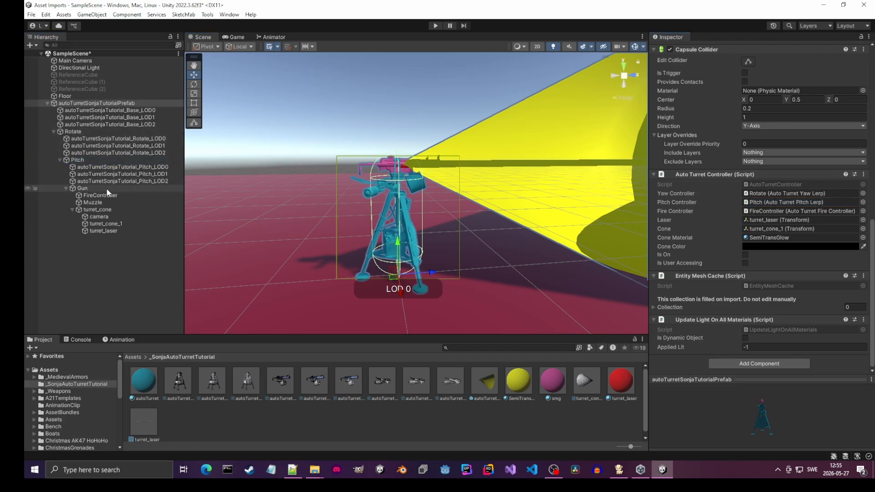
{"action": "left_click_drag", "start_coordinate": [102, 195], "coordinate": [759, 211]}
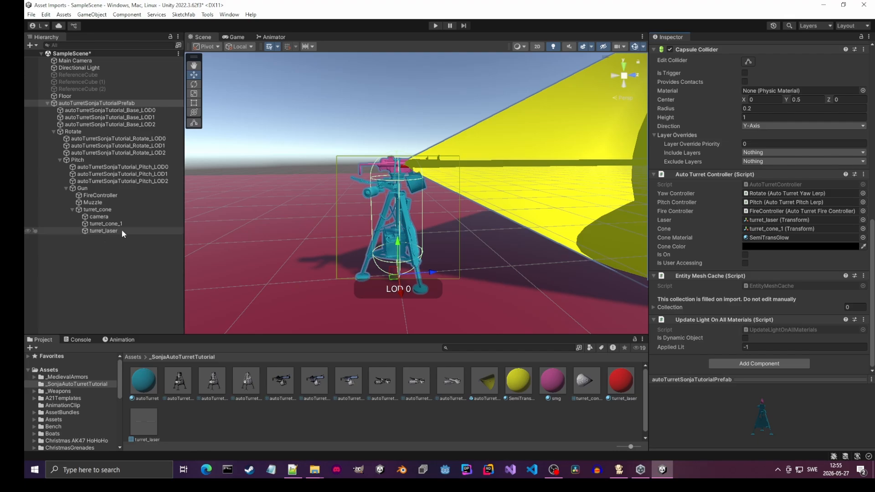
- Assign turret_laser as Laser, turret_cone_1 as Cone and the SemiTransGlow material as Cone Material in the Auto Turret Controller script
{"action": "left_click_drag", "start_coordinate": [122, 230], "coordinate": [760, 220]}
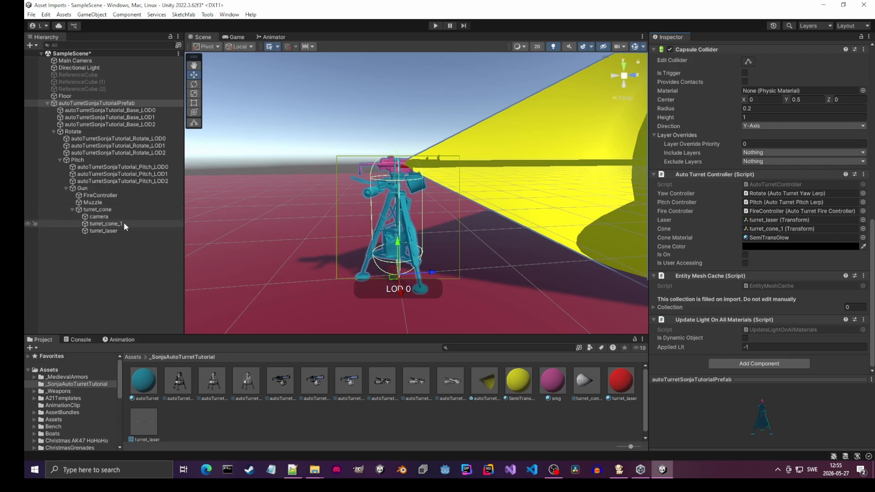
{"action": "left_click_drag", "start_coordinate": [123, 222], "coordinate": [772, 230]}
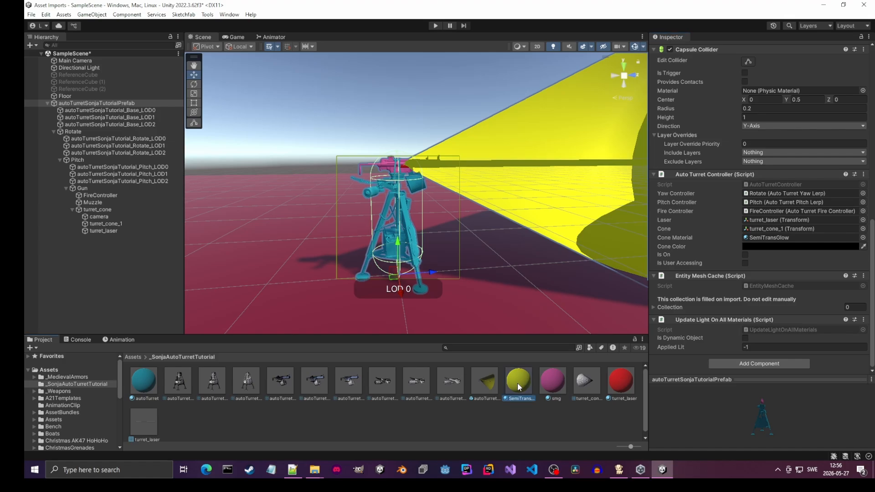
{"action": "left_click_drag", "start_coordinate": [518, 383], "coordinate": [779, 241]}
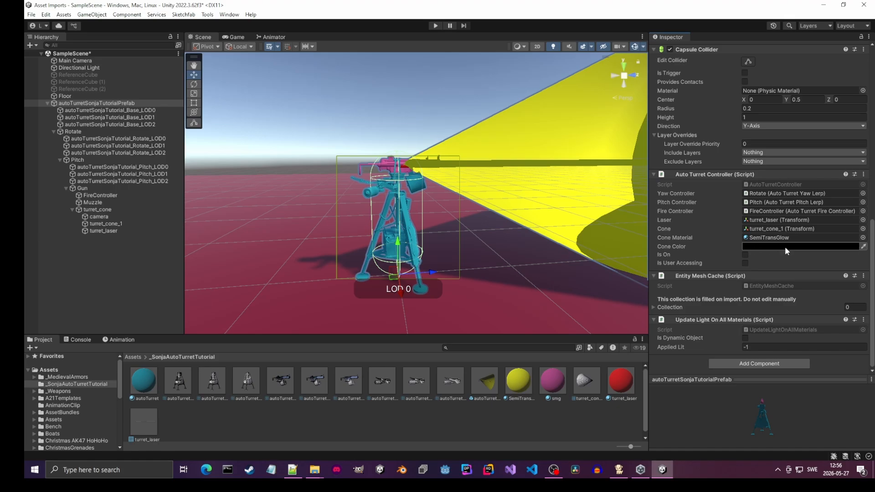
- Pick a Cone Color for the Auto Turret Controller script in the colour picker
{"action": "left_click", "coordinate": [777, 246]}
{"action": "mouse_move", "coordinate": [807, 313]}
{"action": "left_mouse_down"}
{"action": "mouse_move", "coordinate": [797, 294]}
{"action": "mouse_move", "coordinate": [834, 291]}
{"action": "mouse_move", "coordinate": [797, 314]}
{"action": "mouse_move", "coordinate": [812, 302]}
{"action": "mouse_move", "coordinate": [797, 293]}
{"action": "mouse_move", "coordinate": [833, 338]}
{"action": "mouse_move", "coordinate": [800, 340]}
{"action": "left_mouse_up"}
{"action": "left_click", "coordinate": [866, 239]}
- On FireController, assign turret_cone_1, turret_laser and Muzzle to the Auto Turret Fire Controller script's Cone, Laser and Muzzle fields
{"action": "left_click", "coordinate": [99, 195]}
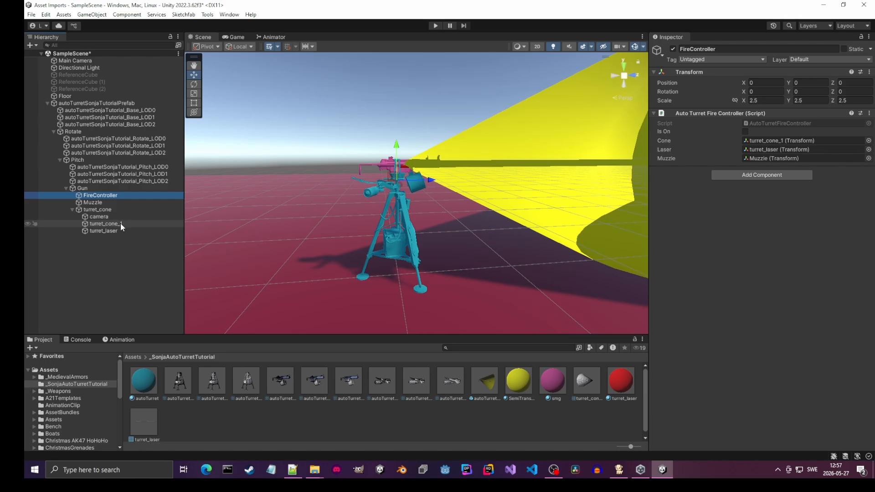
{"action": "left_click_drag", "start_coordinate": [120, 223], "coordinate": [770, 141]}
{"action": "left_click_drag", "start_coordinate": [103, 230], "coordinate": [783, 152]}
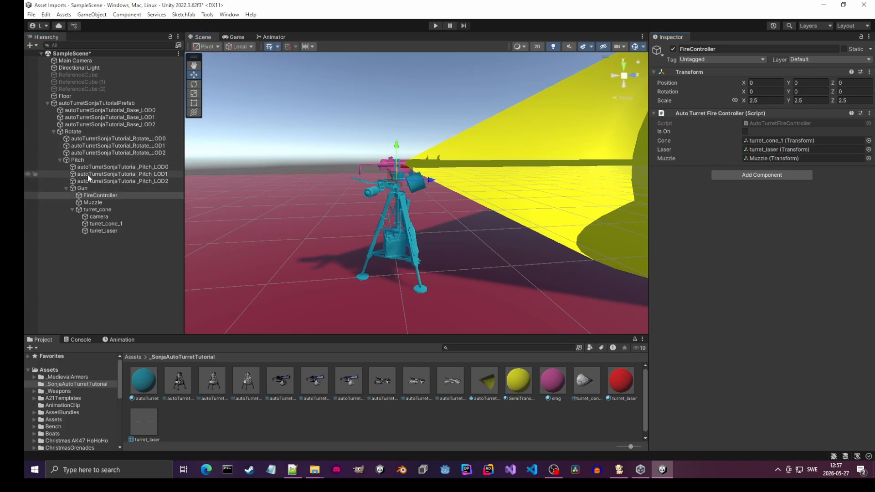
{"action": "left_click", "coordinate": [94, 203]}
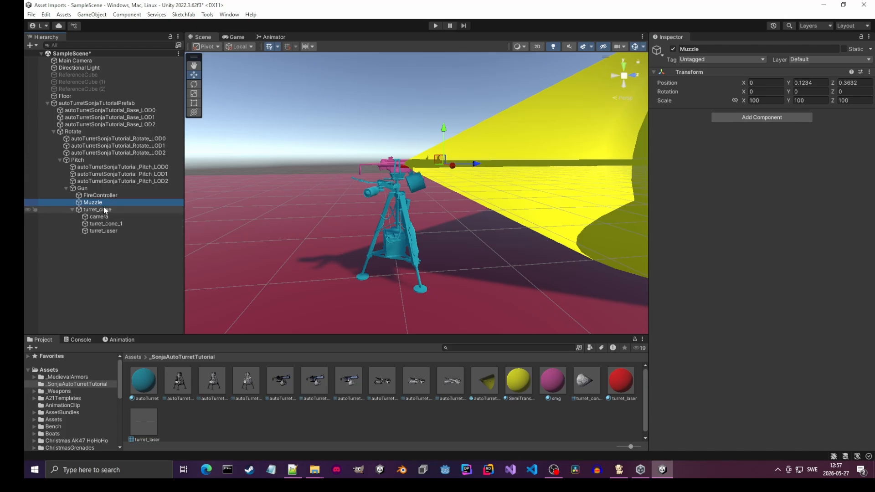
{"action": "left_click", "coordinate": [102, 195]}
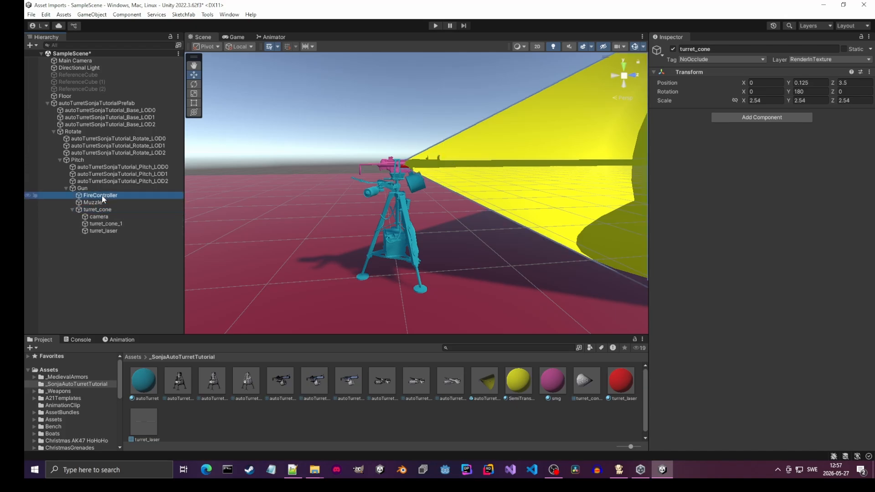
{"action": "left_click_drag", "start_coordinate": [97, 202], "coordinate": [767, 157]}
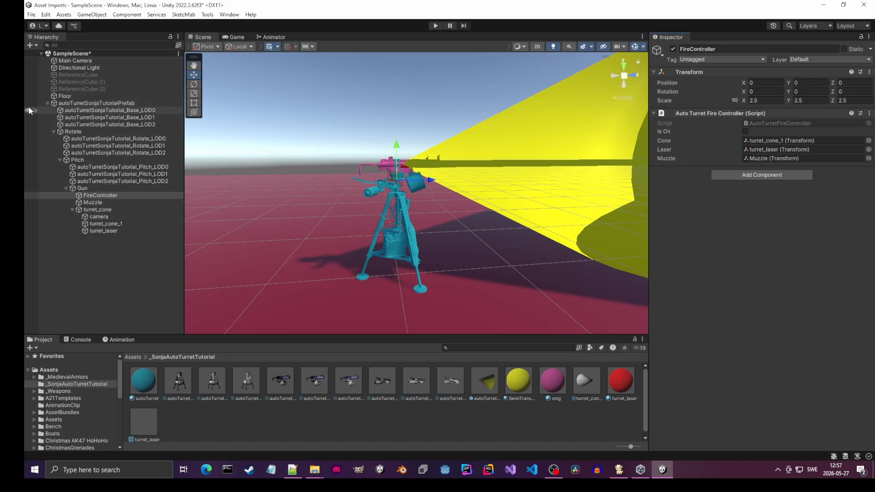
- Set the root turret prefab's tag to T_Block and its layer to TerrainCollision, applying the layer to this object only
{"action": "left_click", "coordinate": [97, 106]}
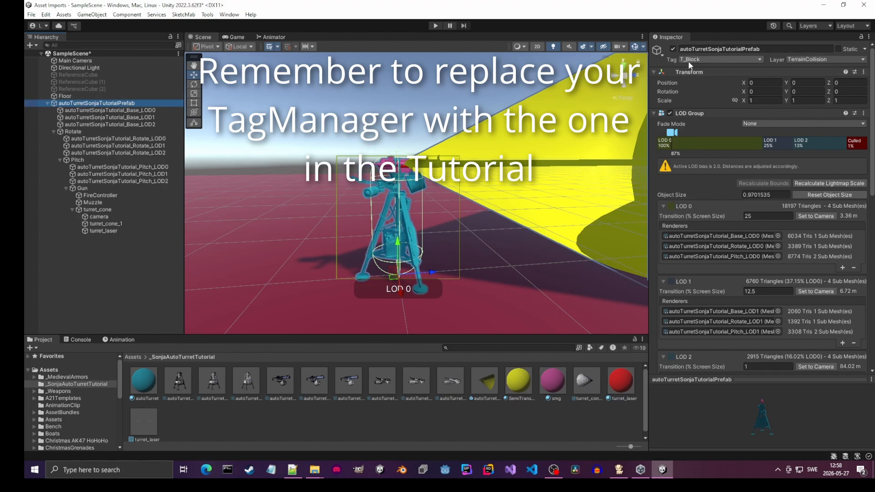
{"action": "left_click", "coordinate": [706, 58]}
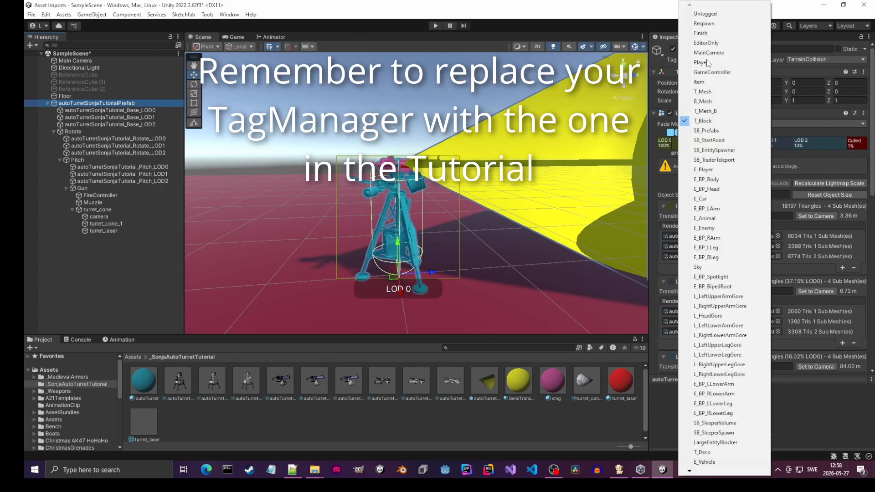
{"action": "left_click", "coordinate": [720, 120]}
{"action": "left_click", "coordinate": [824, 60]}
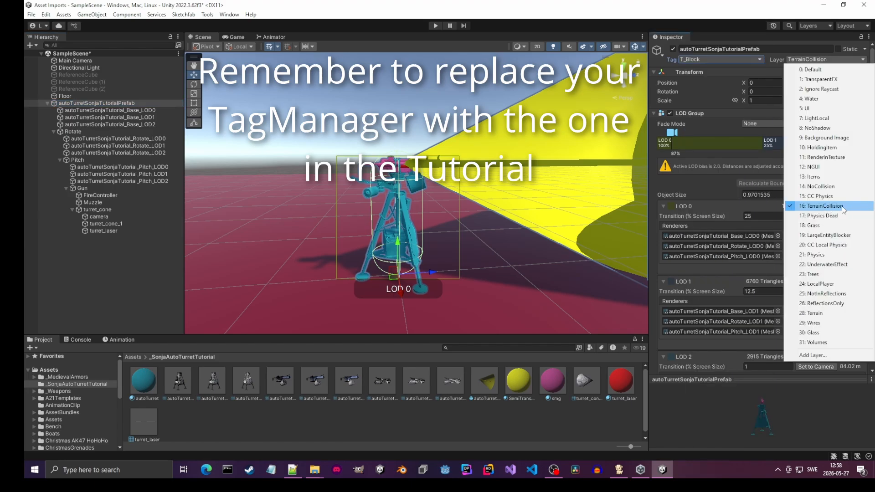
{"action": "left_click", "coordinate": [848, 210]}
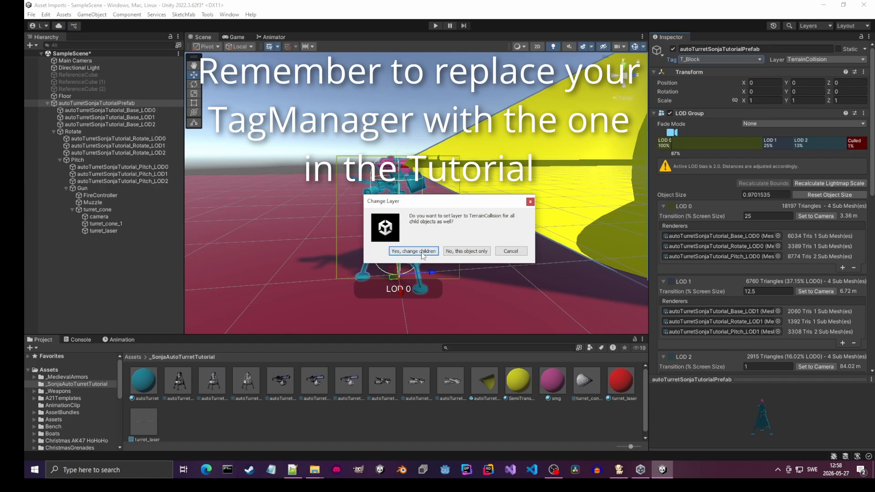
{"action": "left_click", "coordinate": [473, 251]}
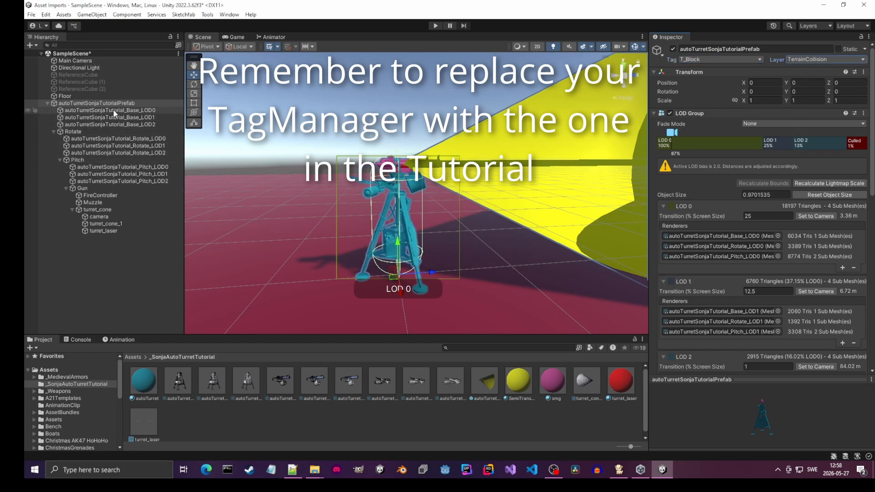
- Check the tag and layer of the Base, Rotate and Pitch objects, their LOD meshes, Gun, FireController and Muzzle
{"action": "left_click", "coordinate": [110, 124]}
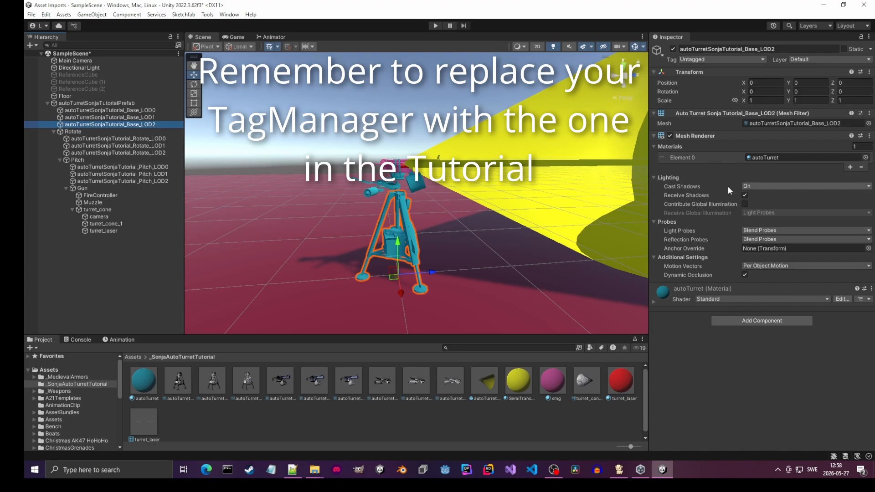
{"action": "left_click", "coordinate": [75, 132]}
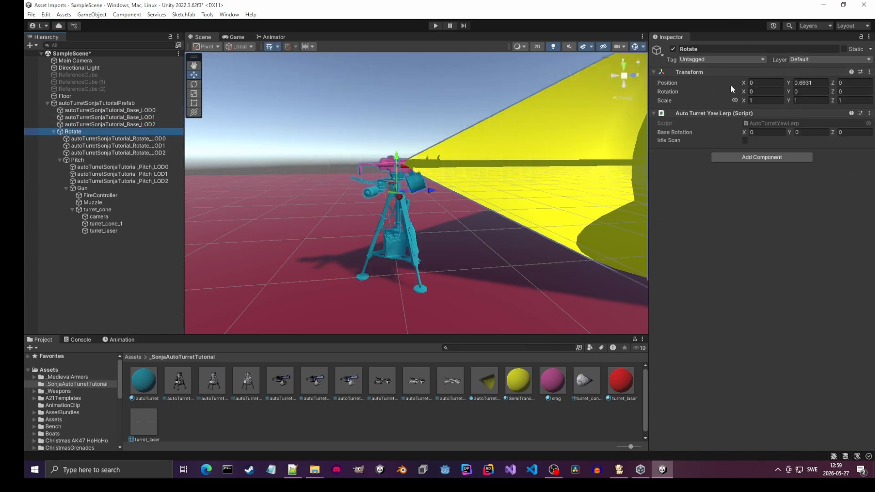
{"action": "left_click", "coordinate": [98, 146]}
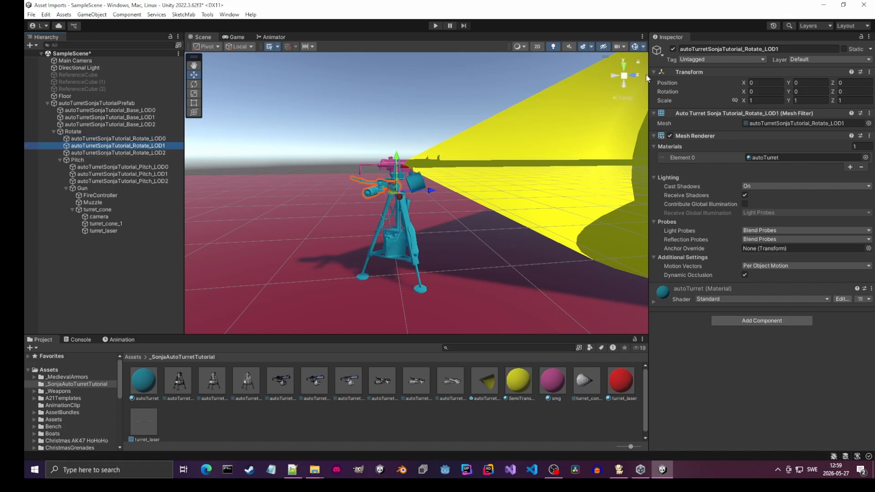
{"action": "left_click", "coordinate": [103, 153]}
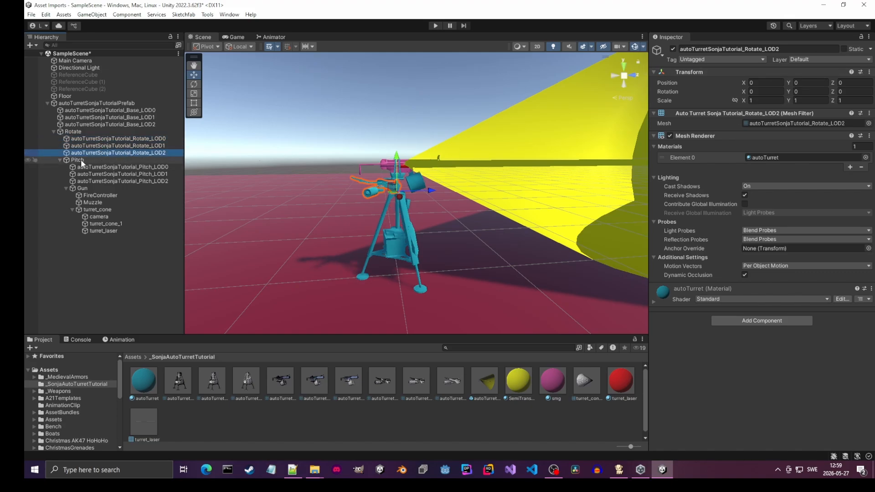
{"action": "left_click", "coordinate": [81, 160]}
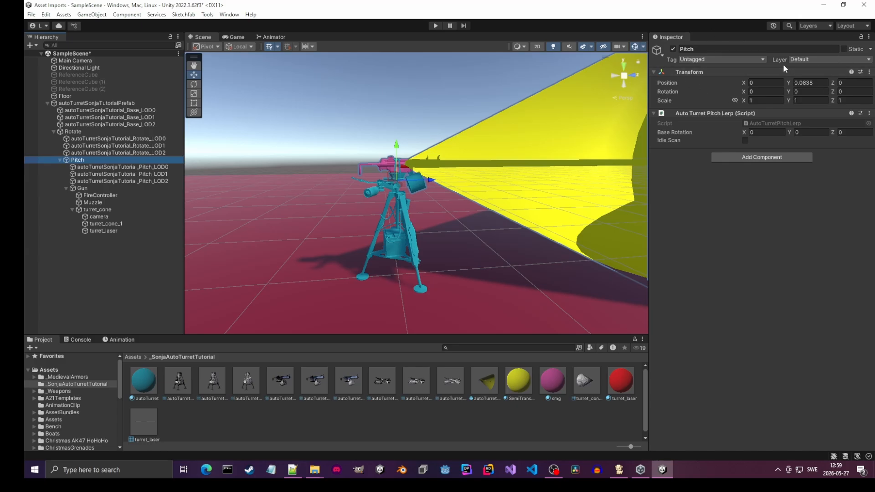
{"action": "left_click", "coordinate": [109, 173]}
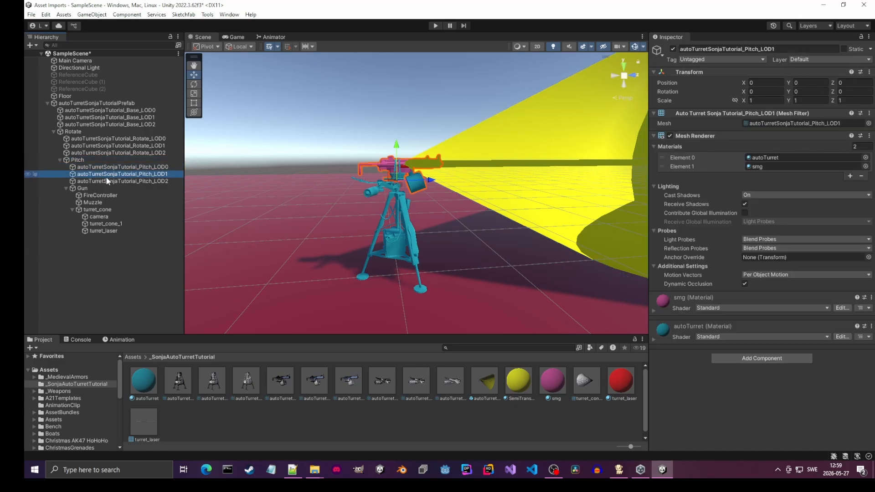
{"action": "left_click", "coordinate": [109, 182]}
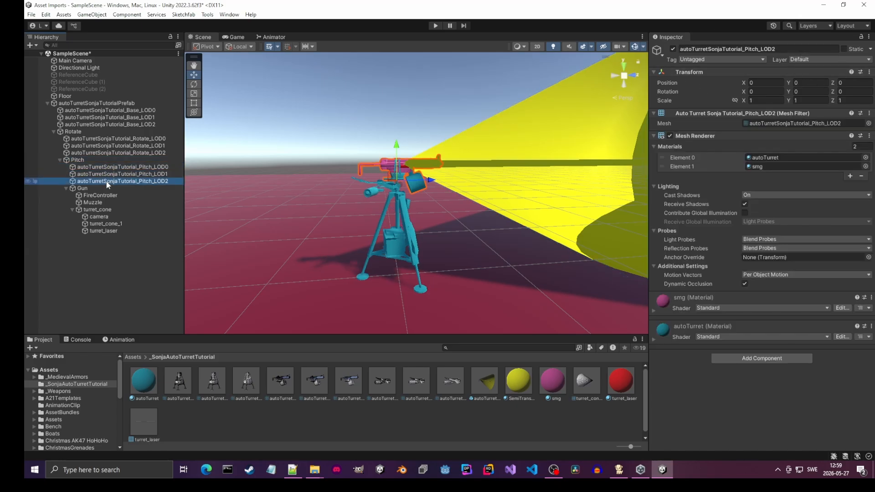
{"action": "left_click", "coordinate": [89, 189]}
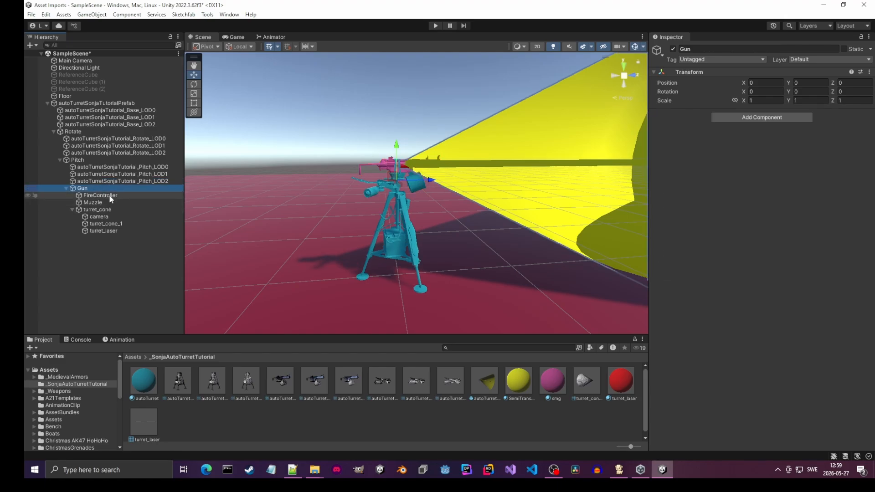
{"action": "left_click", "coordinate": [109, 195]}
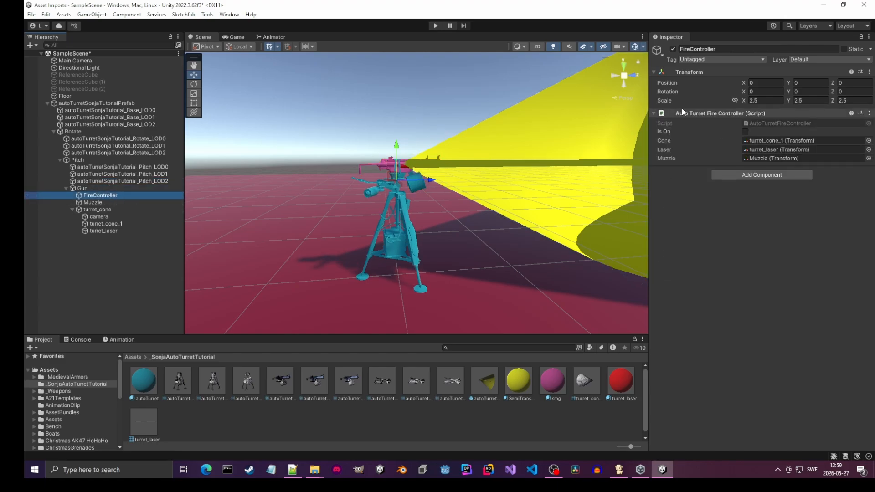
{"action": "left_click", "coordinate": [112, 202]}
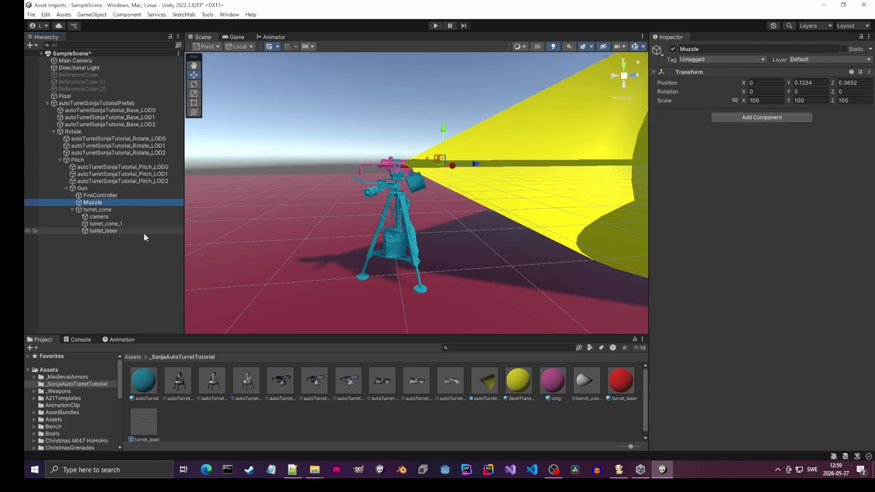
- Check the tag and layer of turret_cone and its camera, turret_cone_1 and turret_laser children, keeping the NoOcclude tag on turret_cone
{"action": "left_click", "coordinate": [114, 209]}
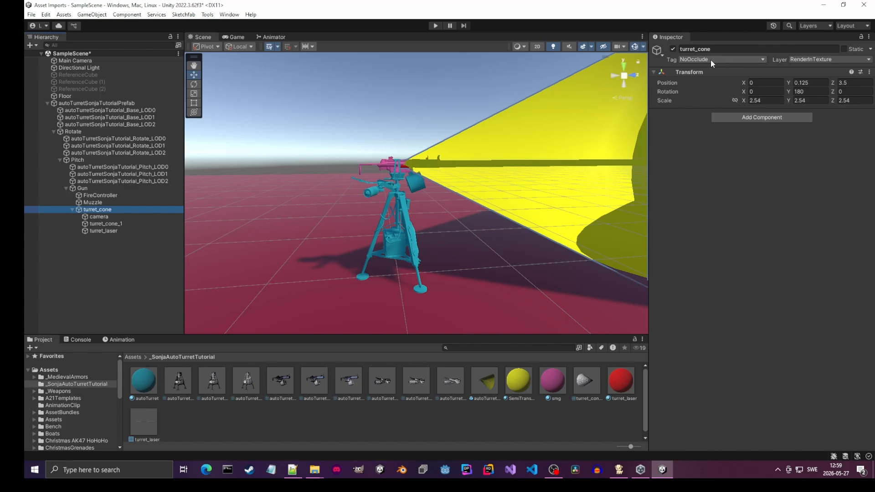
{"action": "left_click", "coordinate": [746, 58]}
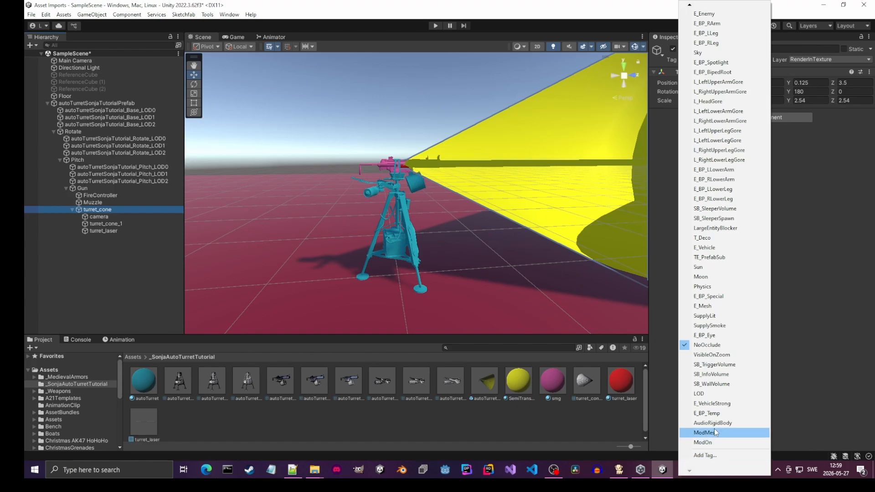
{"action": "left_click", "coordinate": [707, 345]}
{"action": "left_click", "coordinate": [827, 59]}
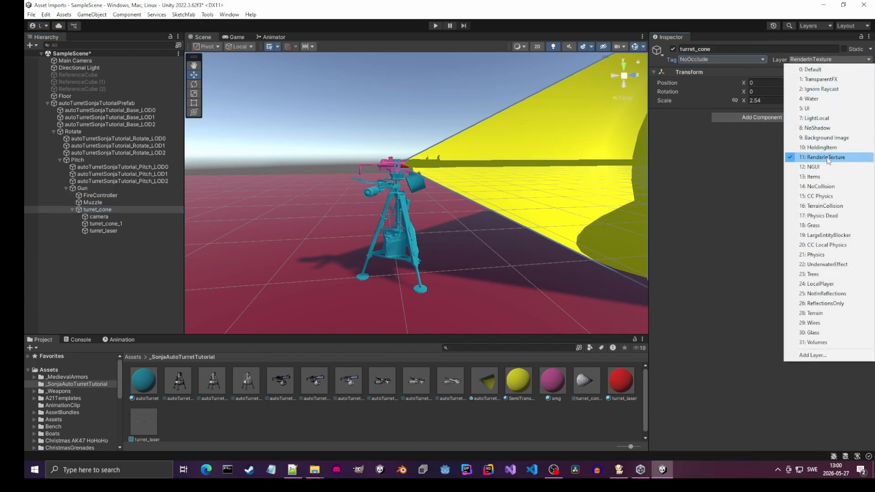
{"action": "left_click", "coordinate": [112, 217]}
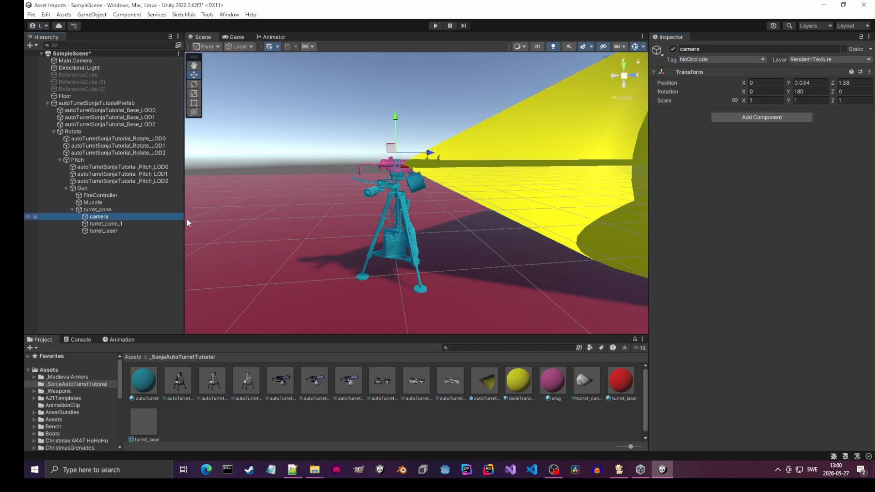
{"action": "left_click", "coordinate": [117, 224]}
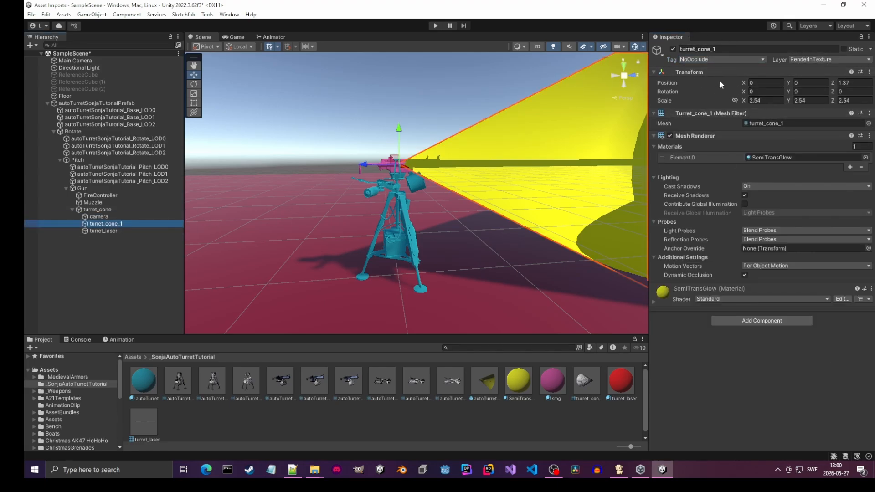
{"action": "left_click", "coordinate": [46, 230]}
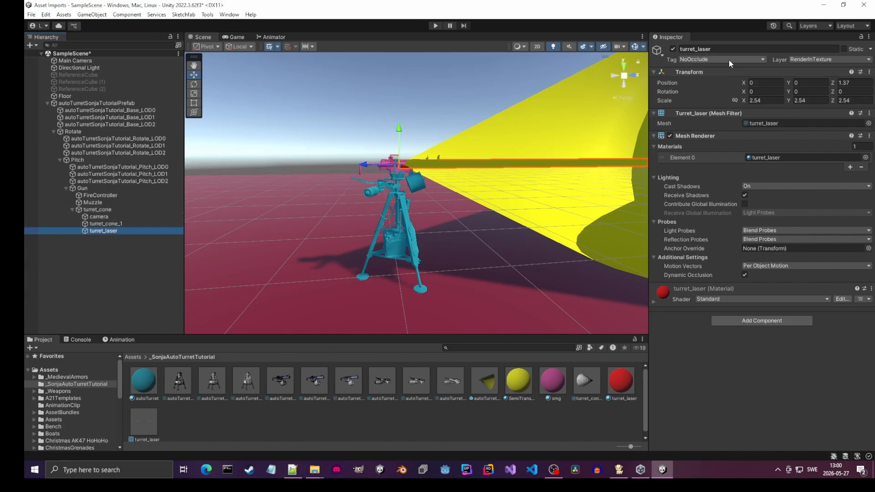
- Review the root turret object's components and save autoTurretSonjaTutorialPrefab as a new prefab asset in the _SonjaAutoTurretTutorial folder
{"action": "left_click", "coordinate": [74, 103]}
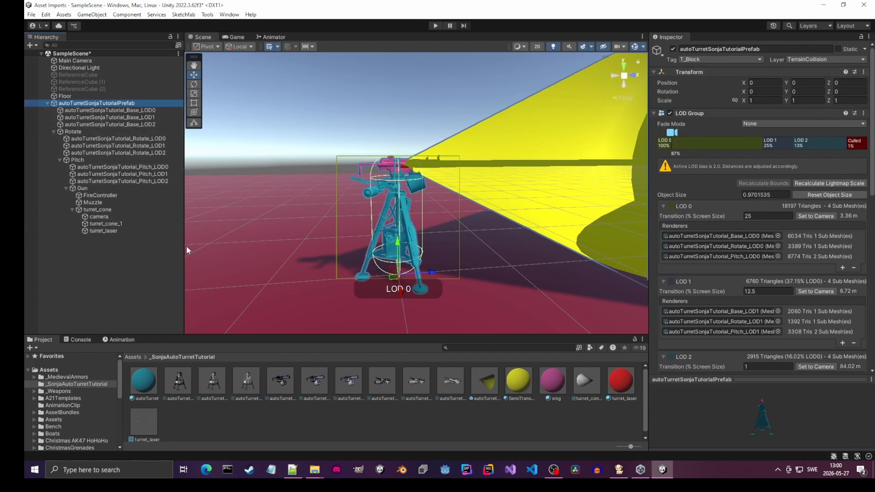
{"action": "scroll", "coordinate": [740, 221], "scroll_direction": "down", "scroll_amount": 3}
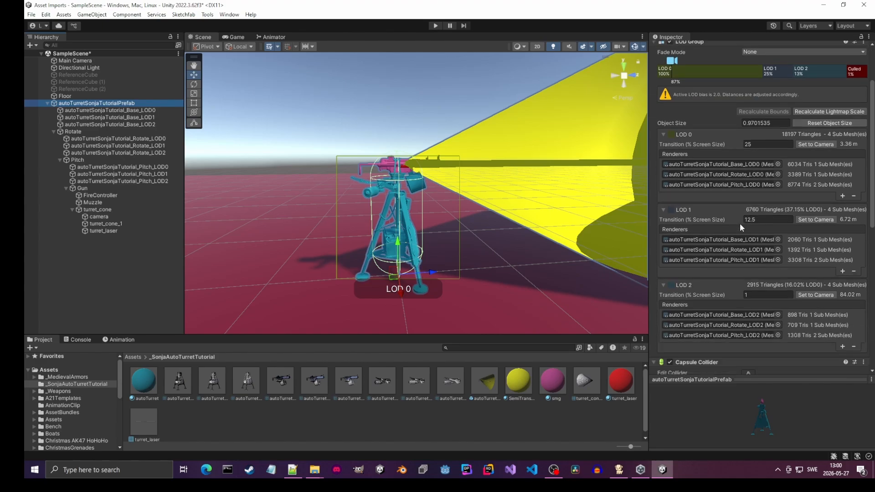
{"action": "scroll", "coordinate": [739, 223], "scroll_direction": "down", "scroll_amount": 12}
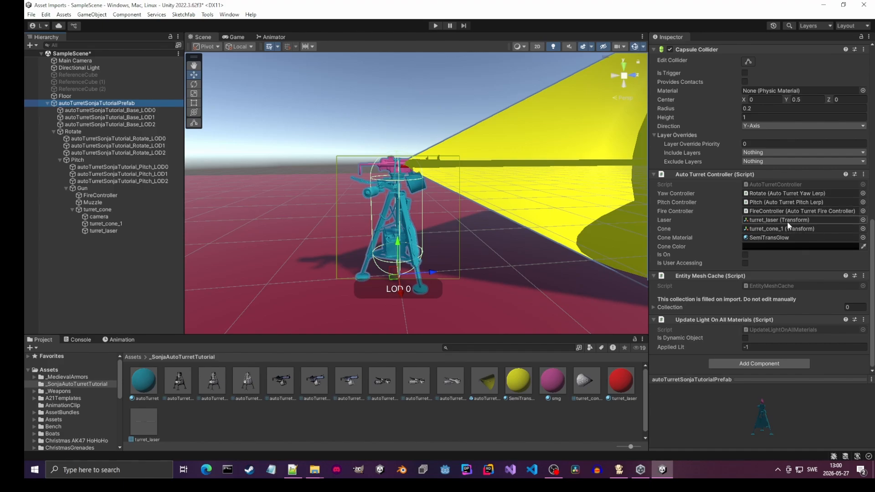
{"action": "double_click", "coordinate": [98, 105]}
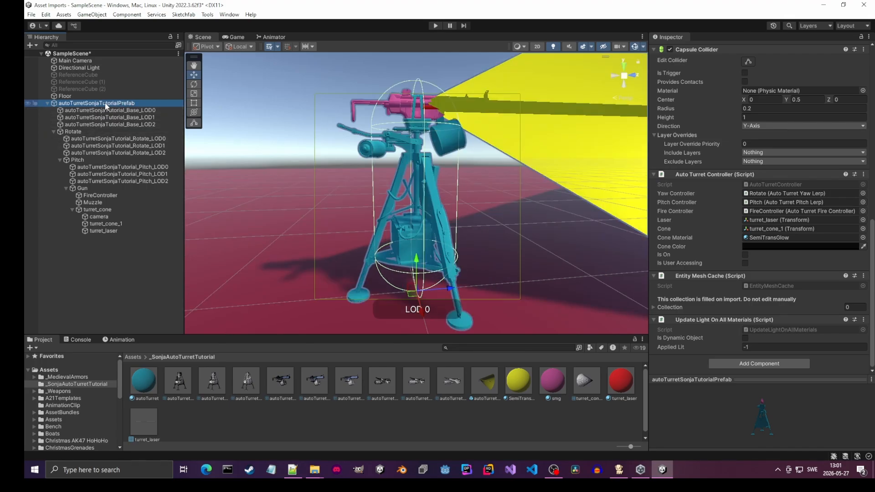
{"action": "left_click_drag", "start_coordinate": [105, 106], "coordinate": [312, 417]}
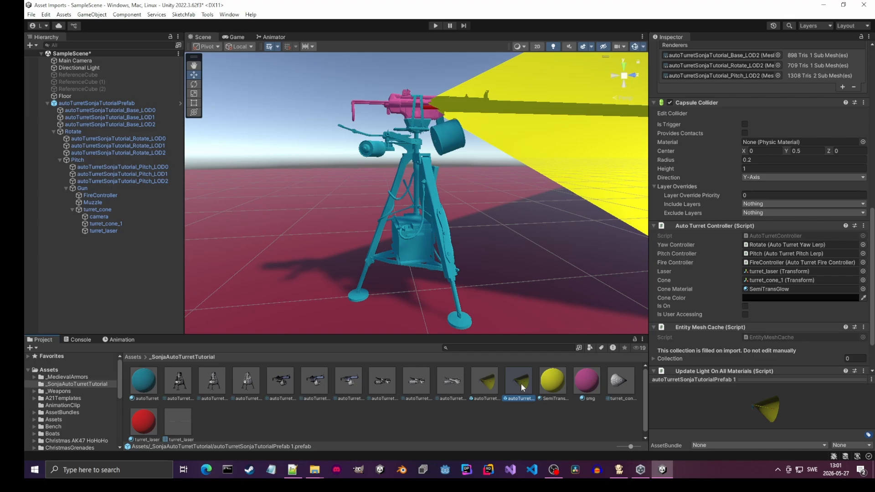
- Build a Unity3D AssetBundle from the autoTurretSonjaTutorialPrefab asset using LZ4 Chunk-Compressed (Recommended) compression
{"action": "left_click", "coordinate": [485, 385]}
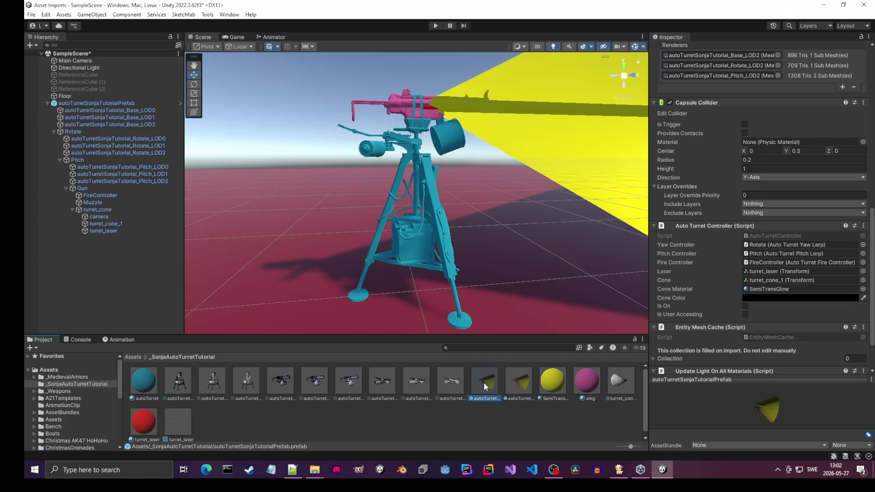
{"action": "right_click", "coordinate": [484, 384]}
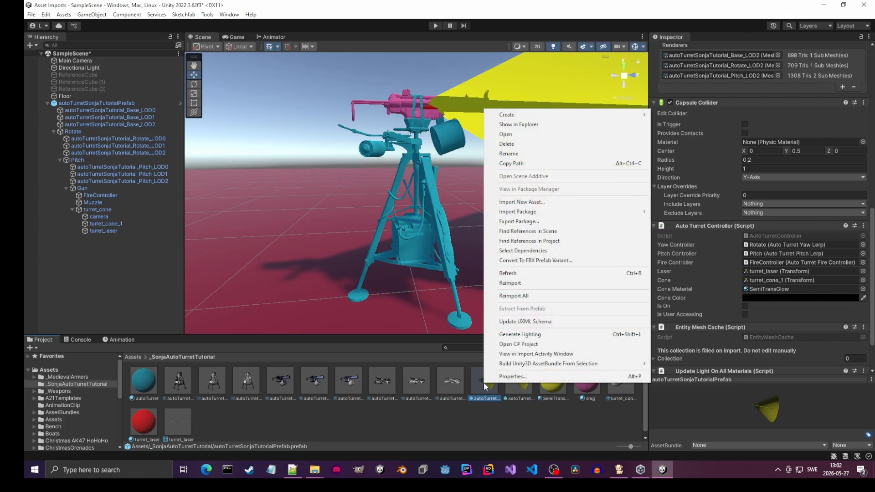
{"action": "mouse_move", "coordinate": [579, 365]}
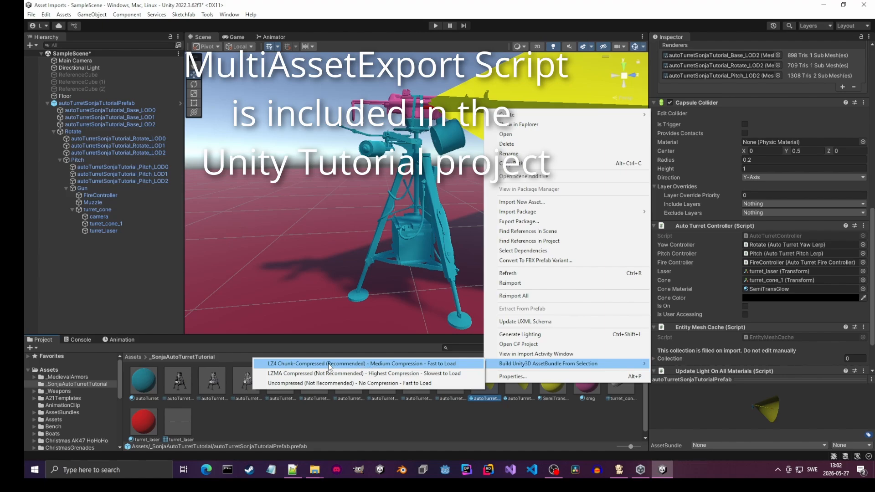
{"action": "left_click", "coordinate": [367, 364]}
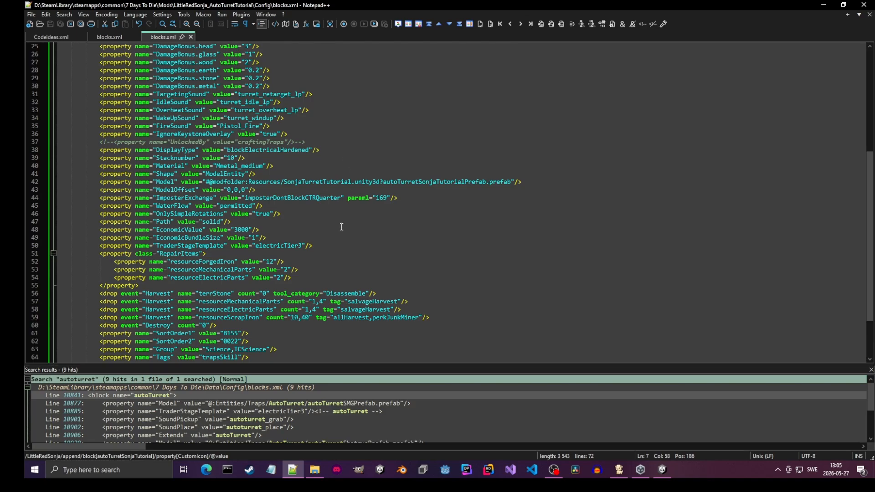
- Review the autoTurretSonjaTutorial block's properties in blocks.xml, including its model path, repair items and harvest drops
{"action": "scroll", "coordinate": [336, 233], "scroll_direction": "down", "scroll_amount": 2}
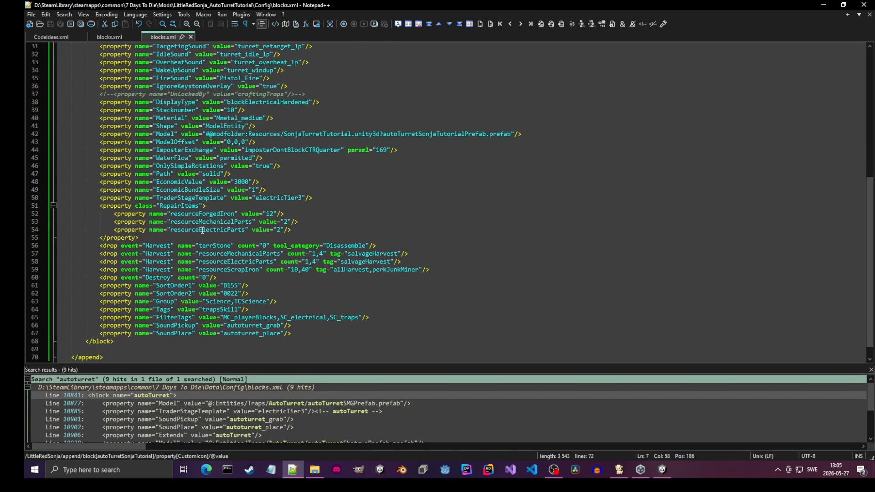
{"action": "scroll", "coordinate": [177, 228], "scroll_direction": "up", "scroll_amount": 10}
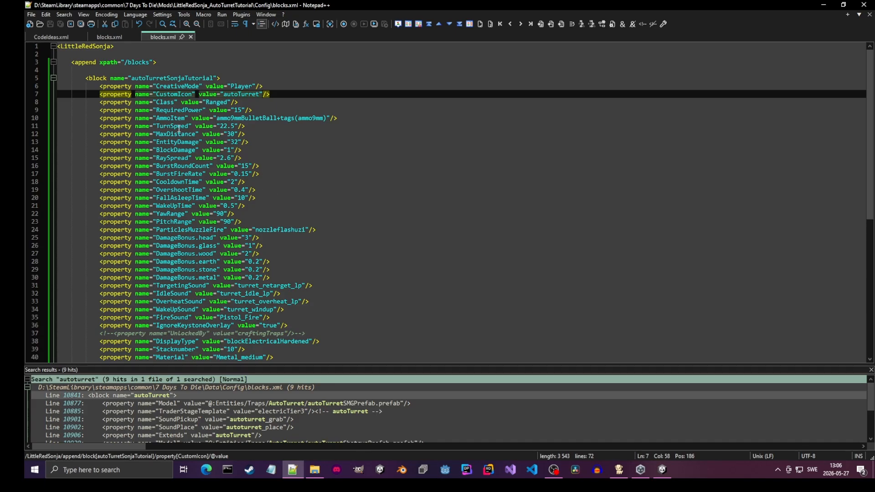
{"action": "scroll", "coordinate": [283, 194], "scroll_direction": "down", "scroll_amount": 8}
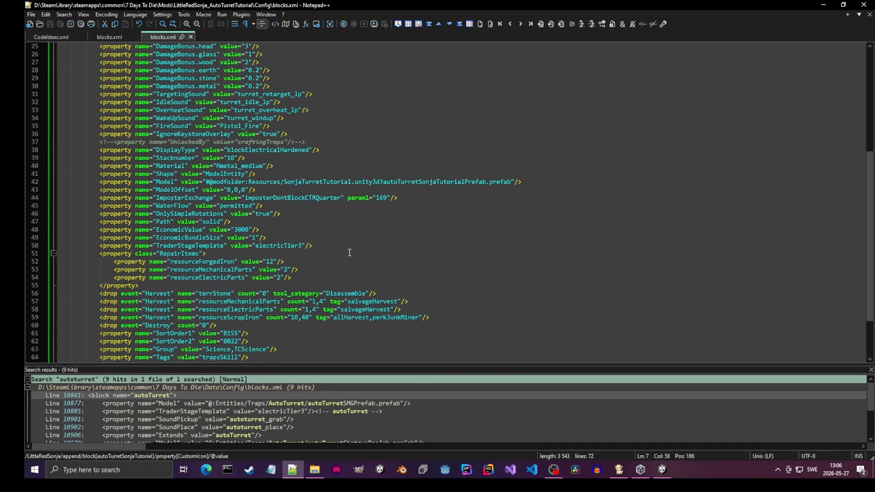
{"action": "scroll", "coordinate": [349, 254], "scroll_direction": "up", "scroll_amount": 8}
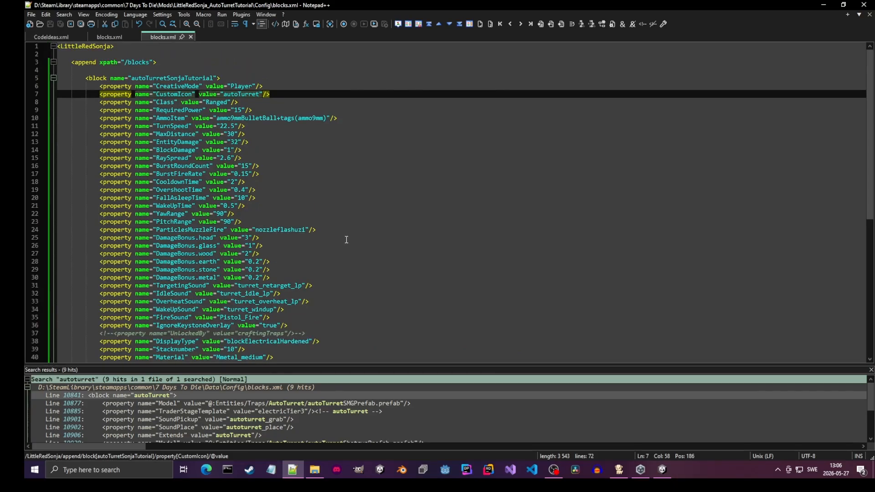
{"action": "scroll", "coordinate": [346, 240], "scroll_direction": "down", "scroll_amount": 7}
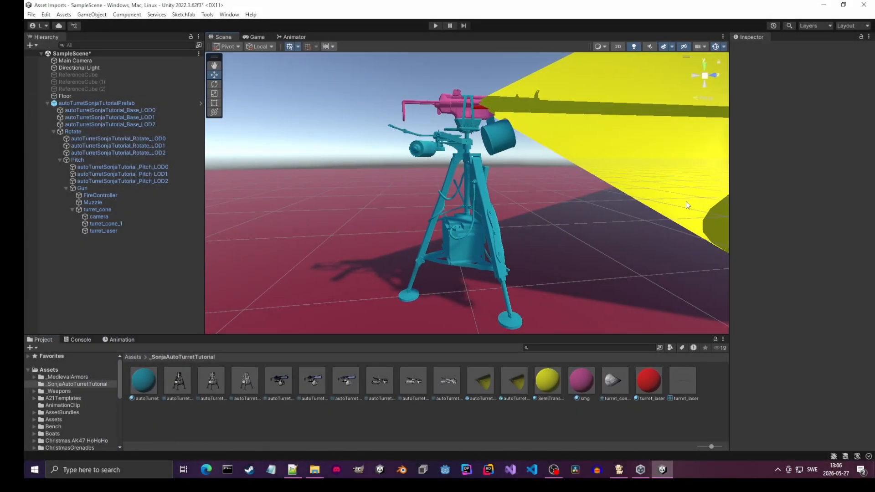
{"action": "left_click_drag", "start_coordinate": [685, 201], "coordinate": [439, 252], "text": "alt"}
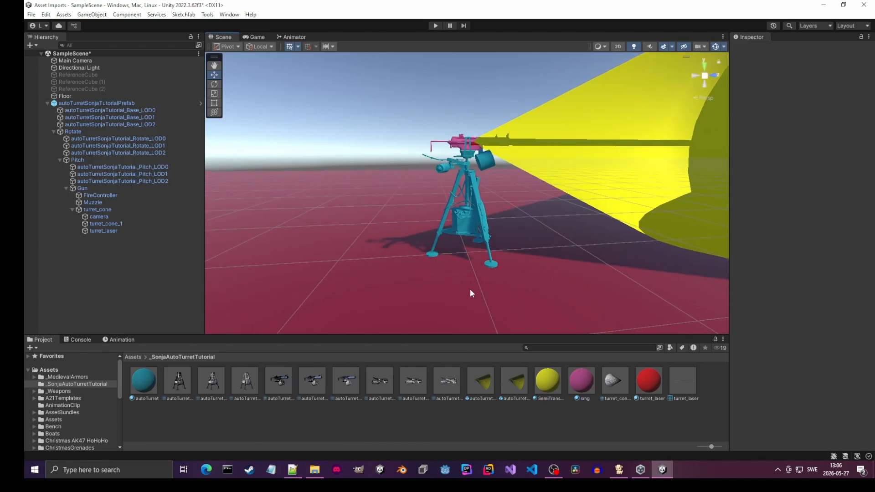